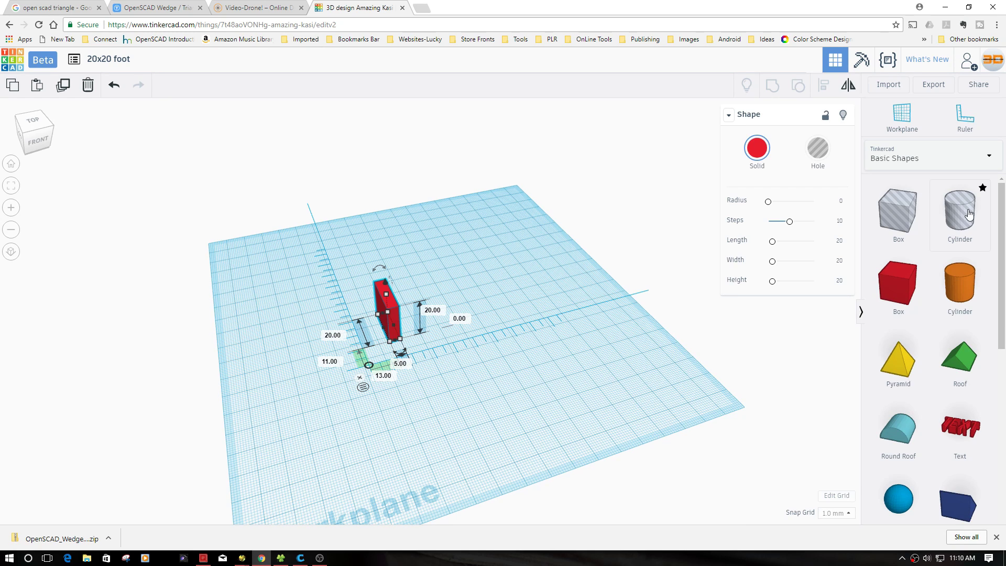
Add a cylinder hole in front of the red plate and set its width and length to 4.6 mm.
{"action": "left_click", "coordinate": [510, 386]}
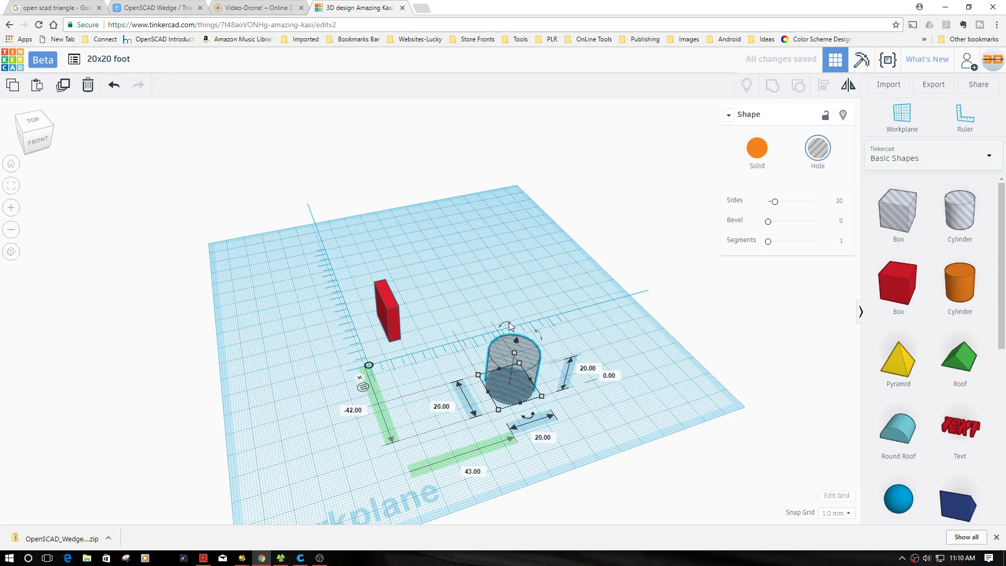
{"action": "left_click", "coordinate": [543, 437]}
{"action": "type", "text": "4.6"}
{"action": "key", "text": "Return"}
{"action": "left_click", "coordinate": [439, 402]}
{"action": "type", "text": "4.6"}
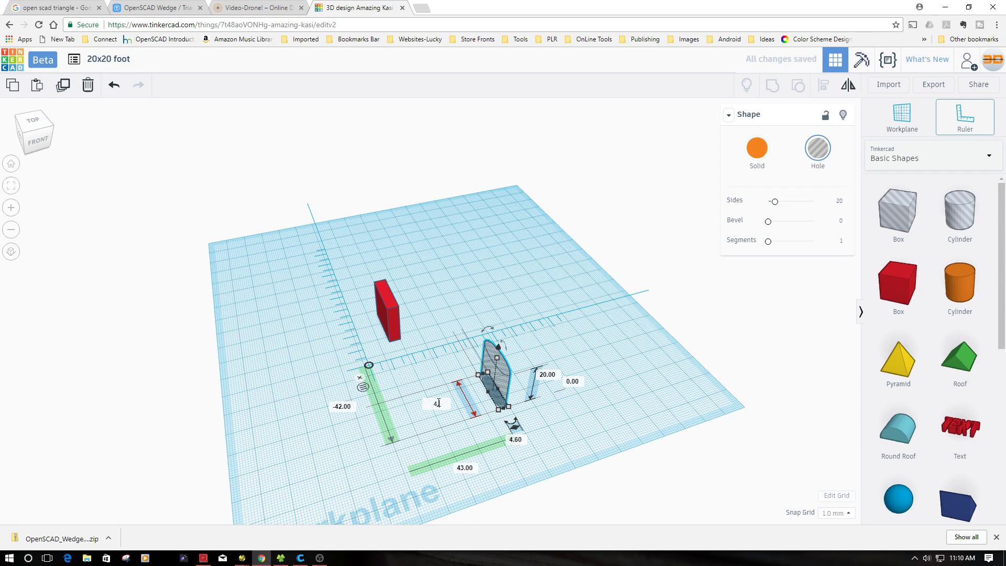
{"action": "key", "text": "Return"}
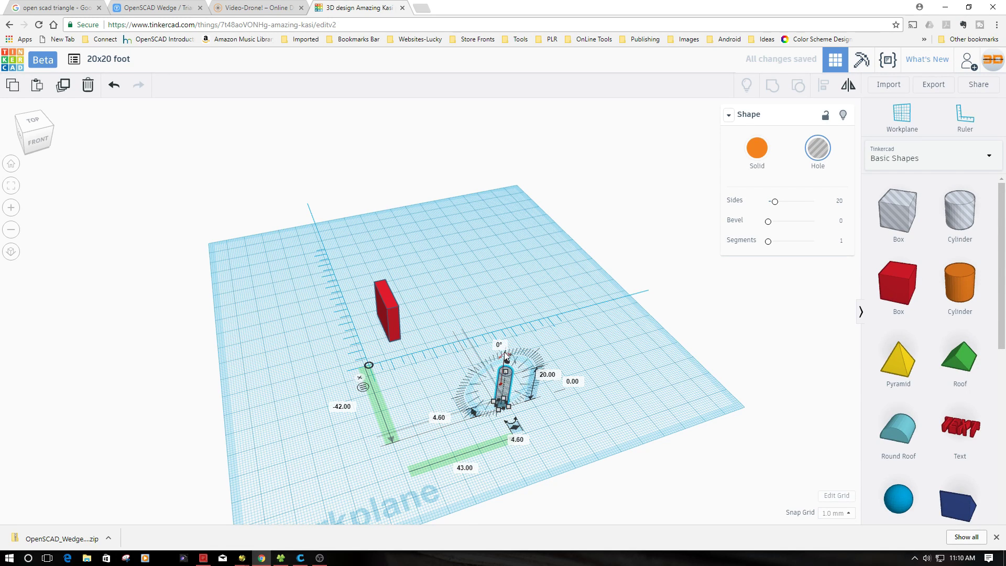
Turn the 4.6 mm cylinder hole horizontal, passing through the red plate, and align it to the centre of the plate's face.
{"action": "left_click_drag", "start_coordinate": [506, 358], "coordinate": [419, 398]}
{"action": "left_click_drag", "start_coordinate": [486, 395], "coordinate": [397, 316]}
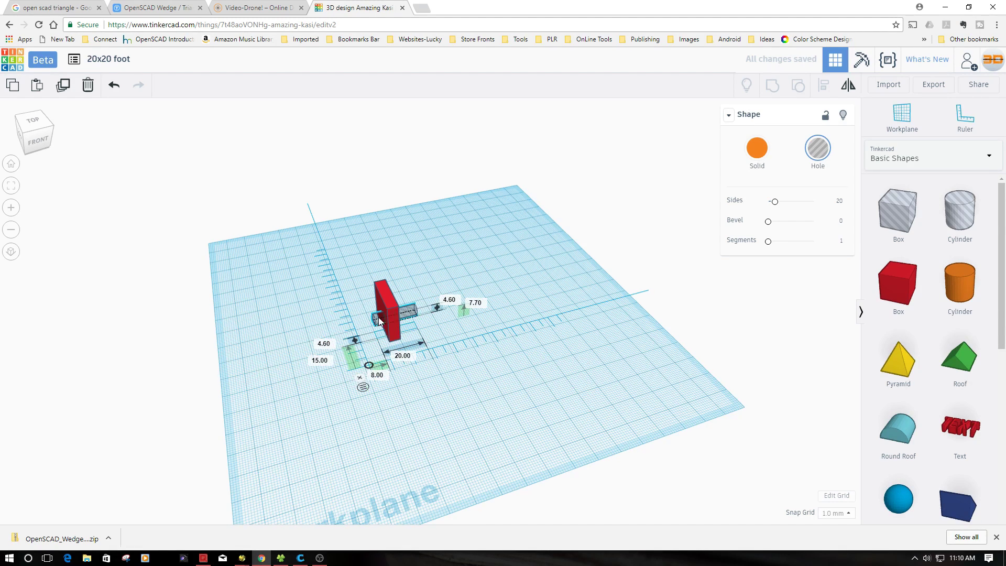
{"action": "left_click_drag", "start_coordinate": [342, 282], "coordinate": [426, 376]}
{"action": "left_click", "coordinate": [774, 87]}
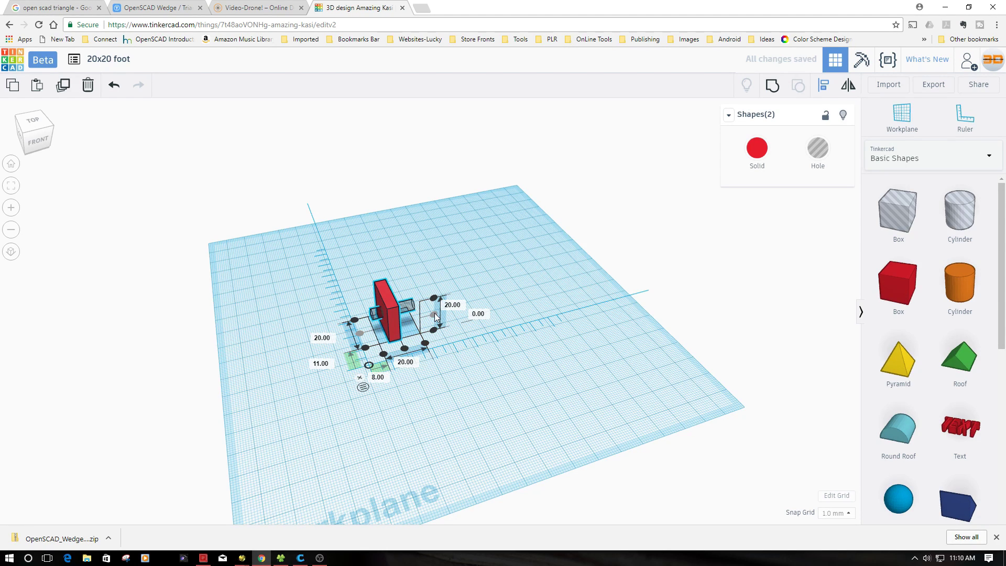
Place a second cylinder hole on the workplane beside the red plate.
{"action": "right_click_drag", "start_coordinate": [447, 388], "coordinate": [597, 344]}
{"action": "right_click_drag", "start_coordinate": [527, 372], "coordinate": [454, 395]}
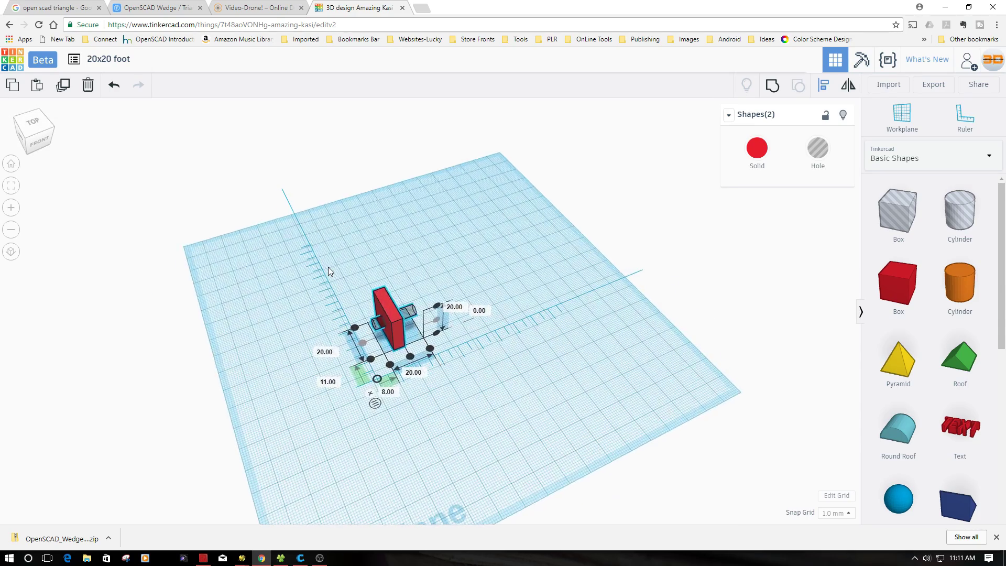
{"action": "scroll", "coordinate": [327, 267], "scroll_direction": "up", "scroll_amount": 2}
{"action": "scroll", "coordinate": [328, 266], "scroll_direction": "up", "scroll_amount": 3}
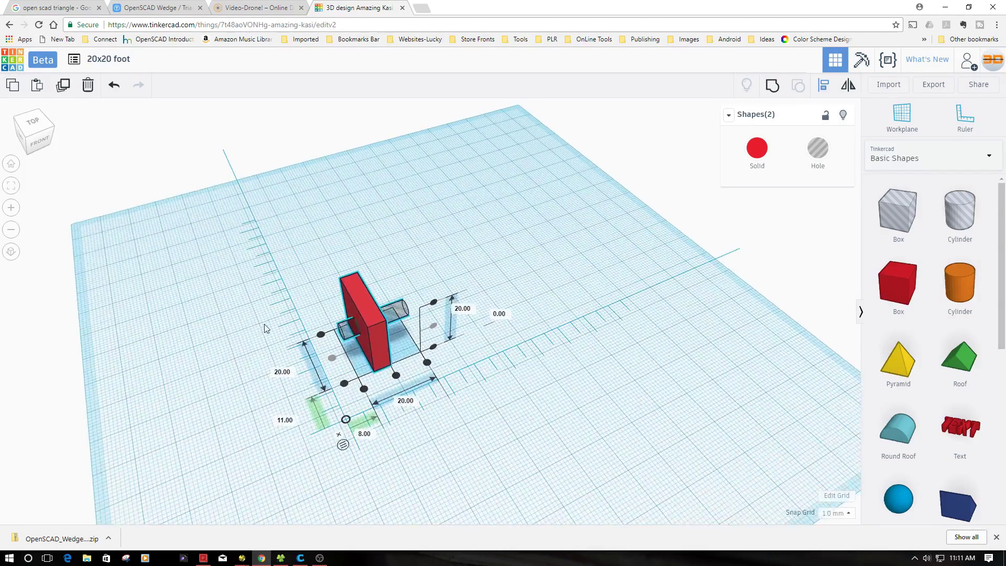
{"action": "right_click_drag", "start_coordinate": [296, 297], "coordinate": [307, 297]}
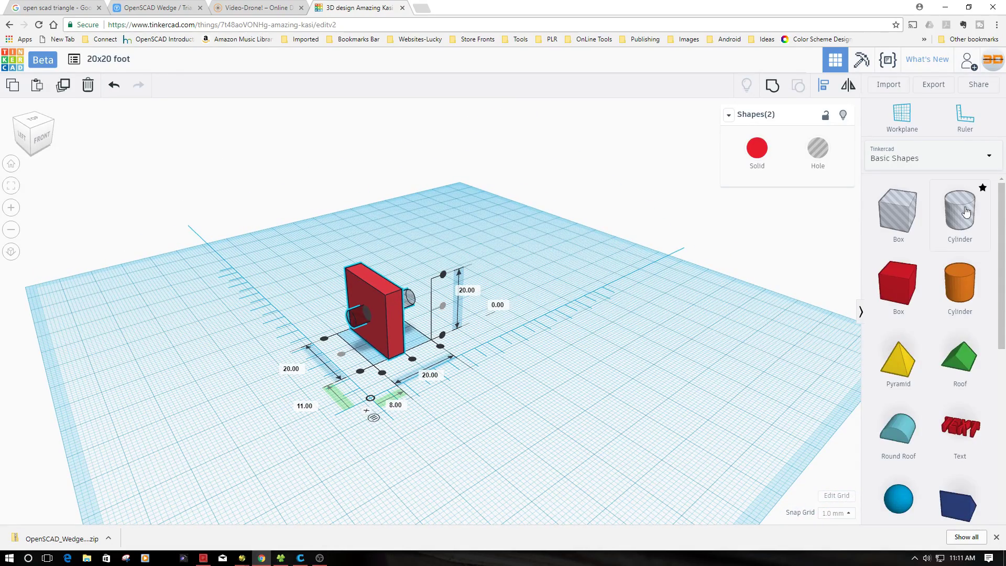
{"action": "left_click", "coordinate": [544, 379]}
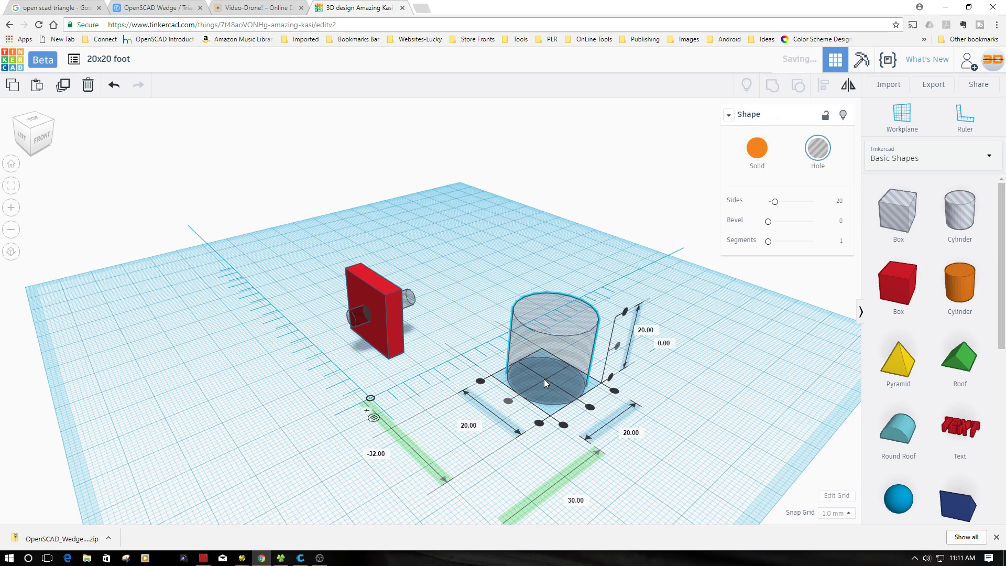
Set the number of sides to 64 on both the thin cylinder hole and the new large one.
{"action": "left_click", "coordinate": [411, 303]}
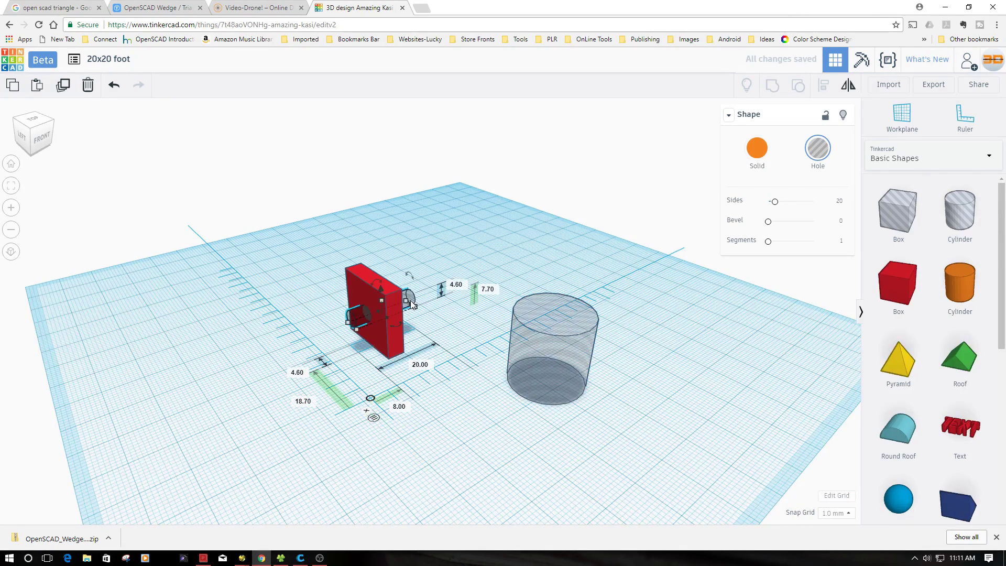
{"action": "left_click_drag", "start_coordinate": [775, 201], "coordinate": [773, 202]}
{"action": "left_click_drag", "start_coordinate": [773, 203], "coordinate": [813, 202]}
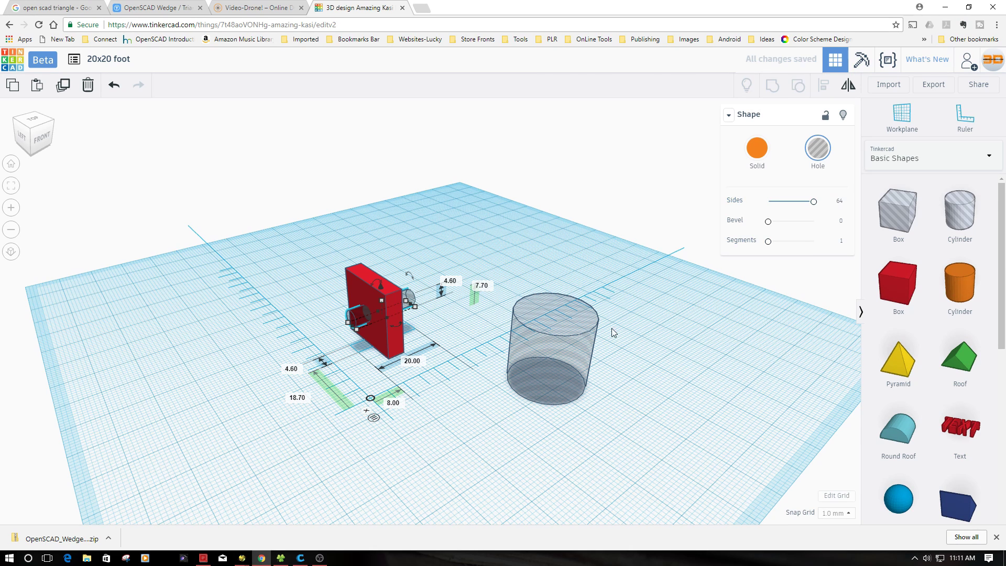
{"action": "left_click", "coordinate": [574, 344]}
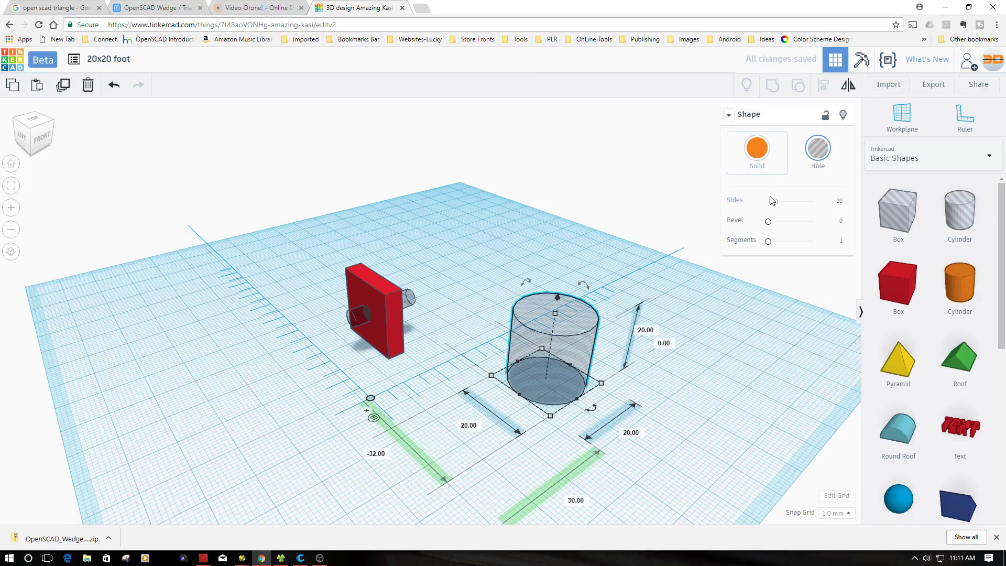
{"action": "left_click_drag", "start_coordinate": [774, 201], "coordinate": [813, 201]}
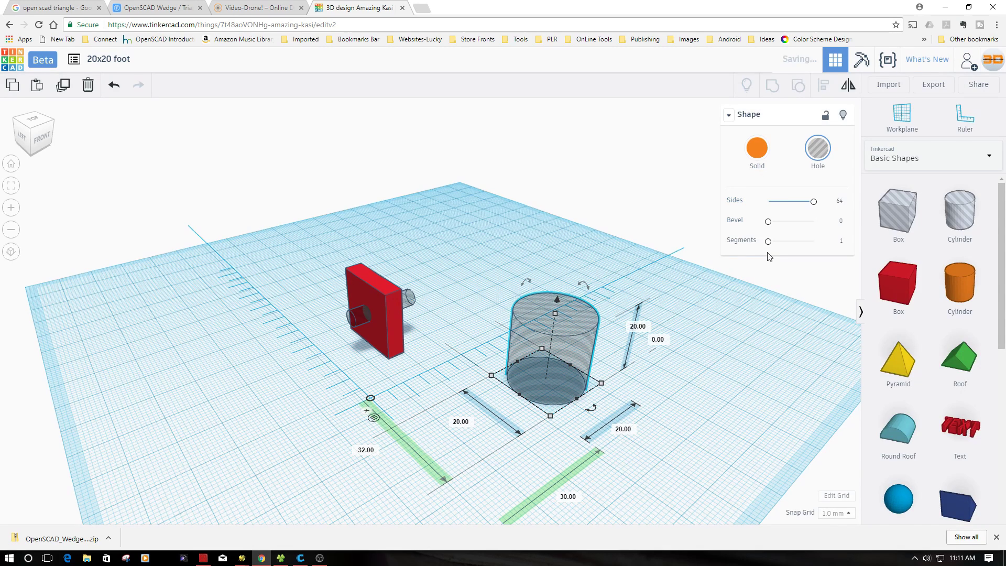
Set the large cylinder hole's width and length to 15 mm.
{"action": "left_click", "coordinate": [623, 430]}
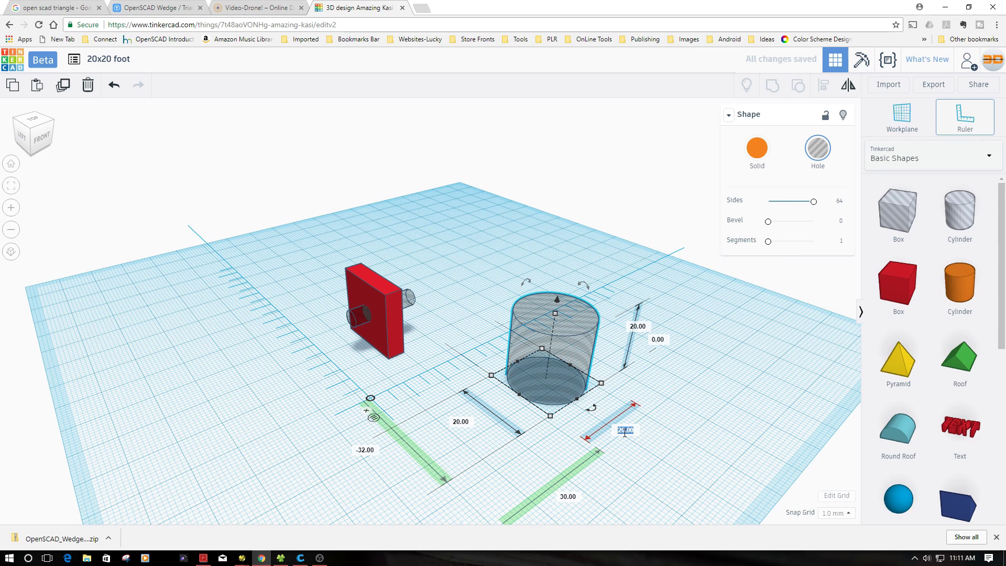
{"action": "key", "text": "BackSpace"}
{"action": "type", "text": "15"}
{"action": "key", "text": "Return"}
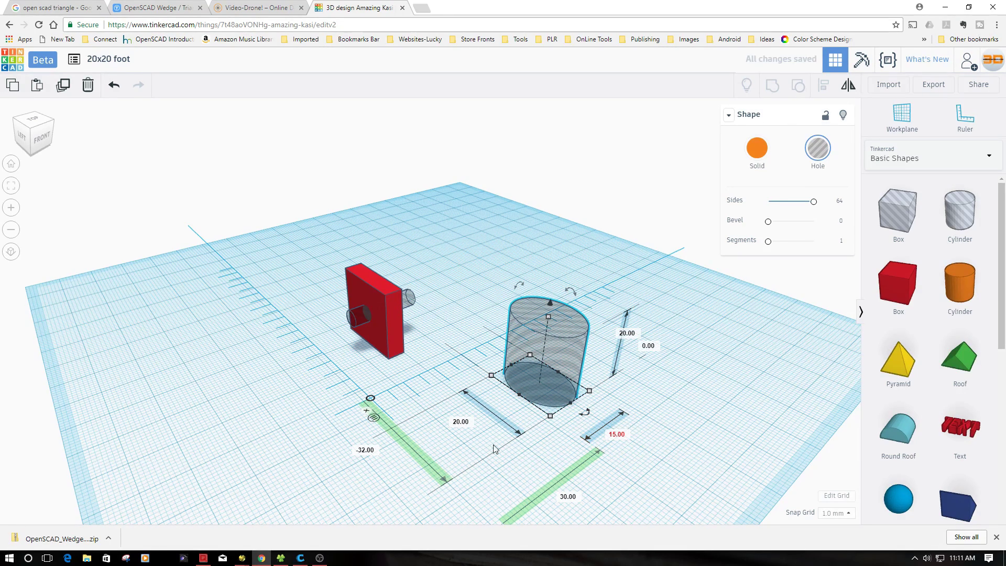
{"action": "key", "text": "Tab"}
{"action": "type", "text": "1"}
{"action": "key", "text": "Return"}
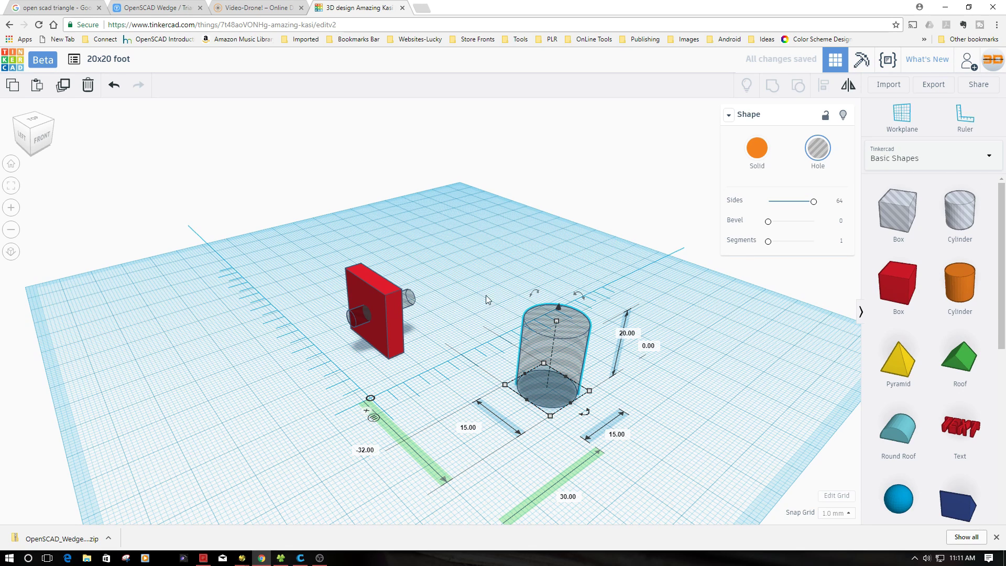
Rotate the 15 mm cylinder hole 90° onto its side and centre-align it with the red plate and thin cylinder hole.
{"action": "left_click_drag", "start_coordinate": [535, 292], "coordinate": [466, 365]}
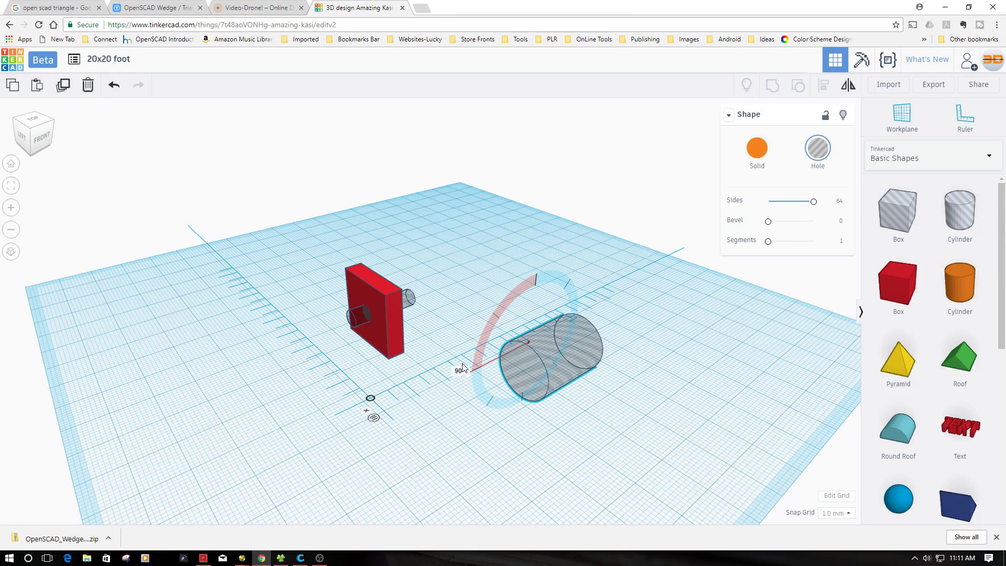
{"action": "left_click_drag", "start_coordinate": [548, 365], "coordinate": [327, 320]}
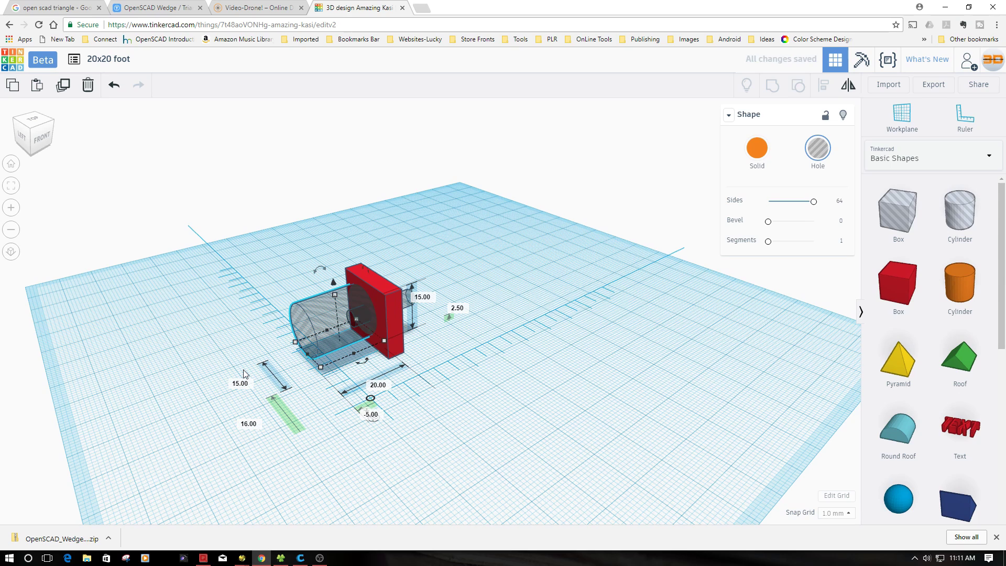
{"action": "left_click", "coordinate": [234, 285]}
{"action": "left_click_drag", "start_coordinate": [248, 269], "coordinate": [432, 378]}
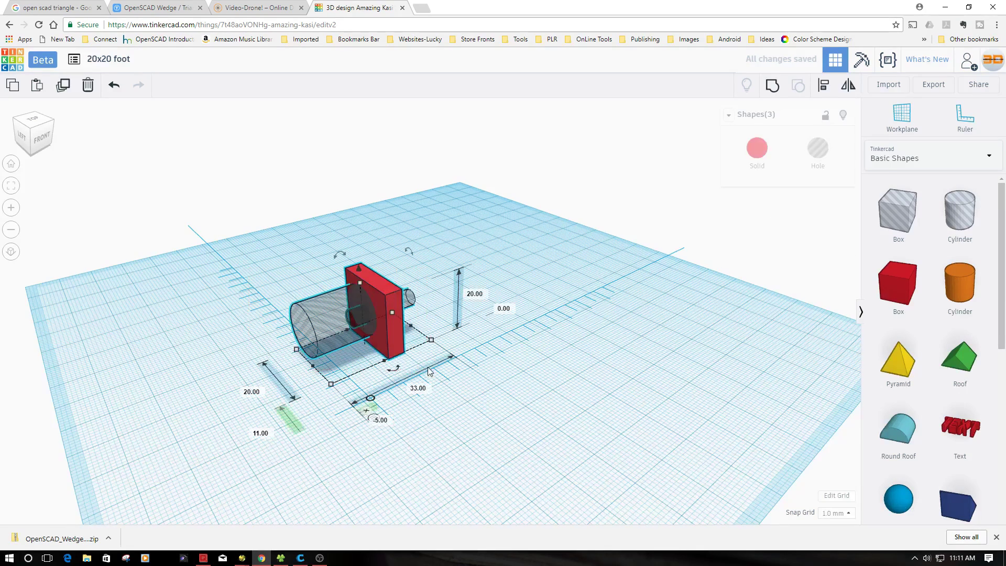
{"action": "left_click", "coordinate": [823, 86]}
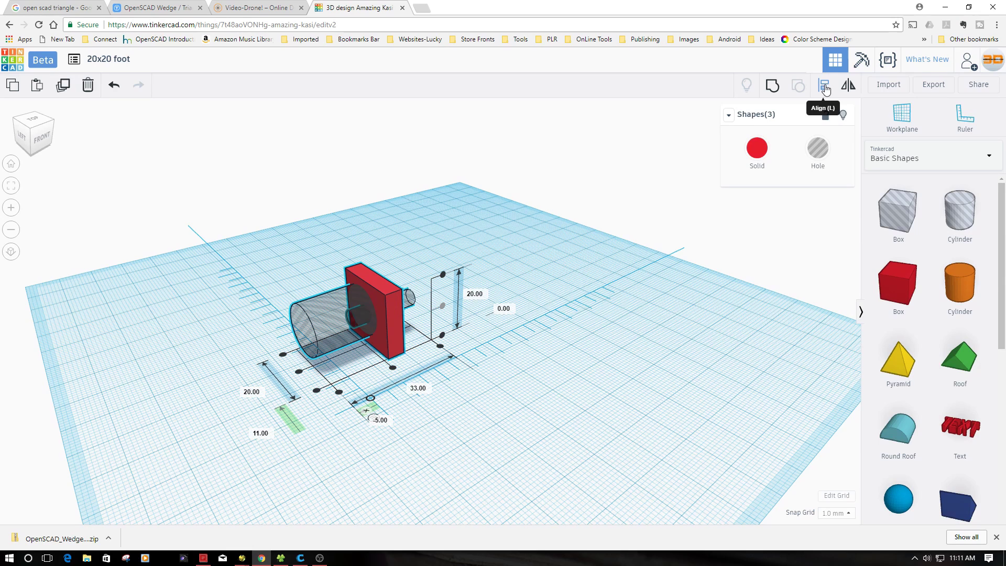
{"action": "left_click", "coordinate": [393, 368]}
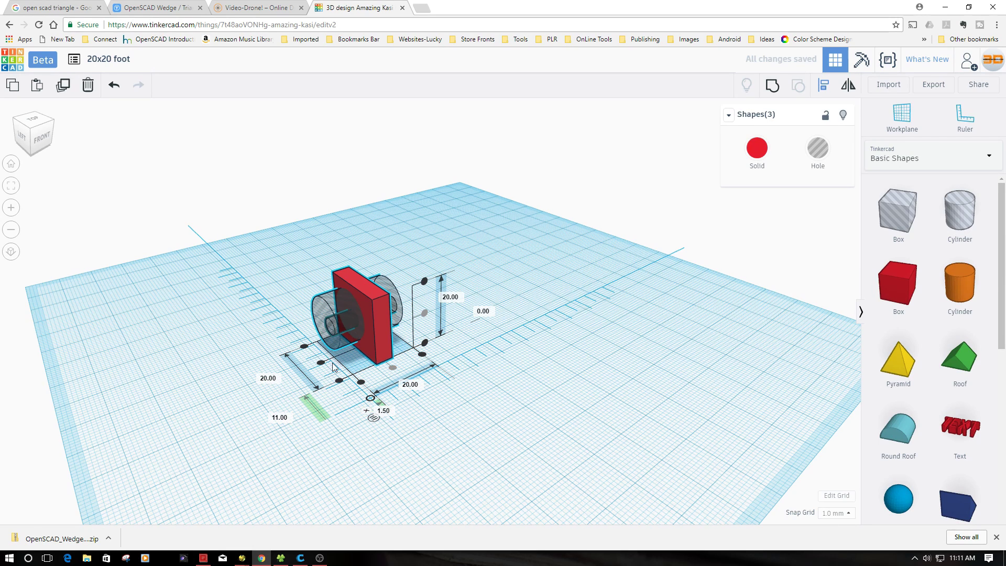
{"action": "left_click", "coordinate": [321, 363]}
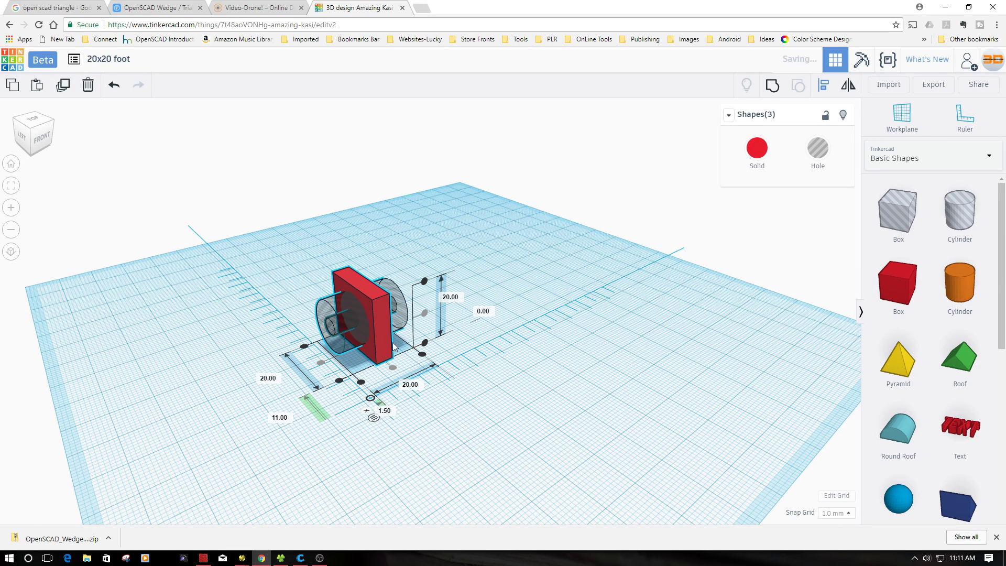
{"action": "left_click", "coordinate": [460, 422]}
Shift the 15 mm cylinder hole along its axis to a ruler offset of -10.50 mm, leaving a shallow overlap with the plate.
{"action": "left_click", "coordinate": [355, 336]}
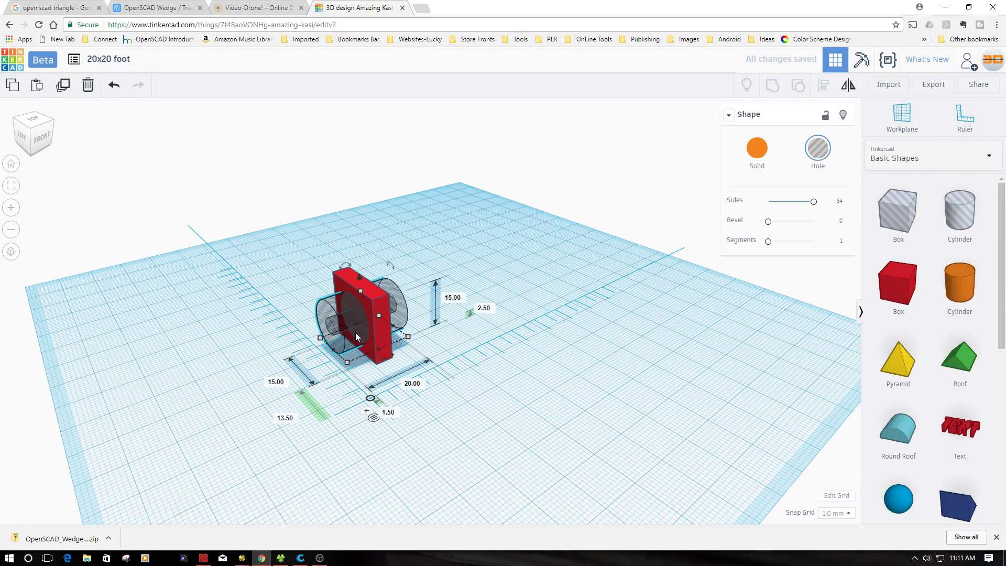
{"action": "key", "text": "Left"}
{"action": "key", "text": "Left"}
{"action": "key", "text": "Left"}
{"action": "key", "text": "Left"}
{"action": "key", "text": "Left"}
{"action": "key", "text": "Left"}
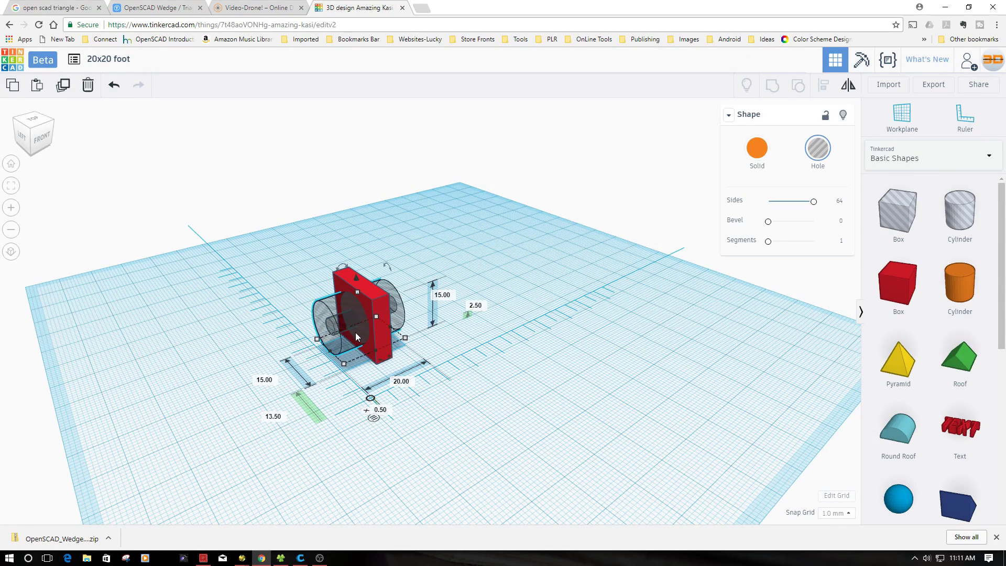
{"action": "key", "text": "Left"}
{"action": "key", "text": "Left"}
{"action": "key", "text": "Left"}
{"action": "key", "text": "Left"}
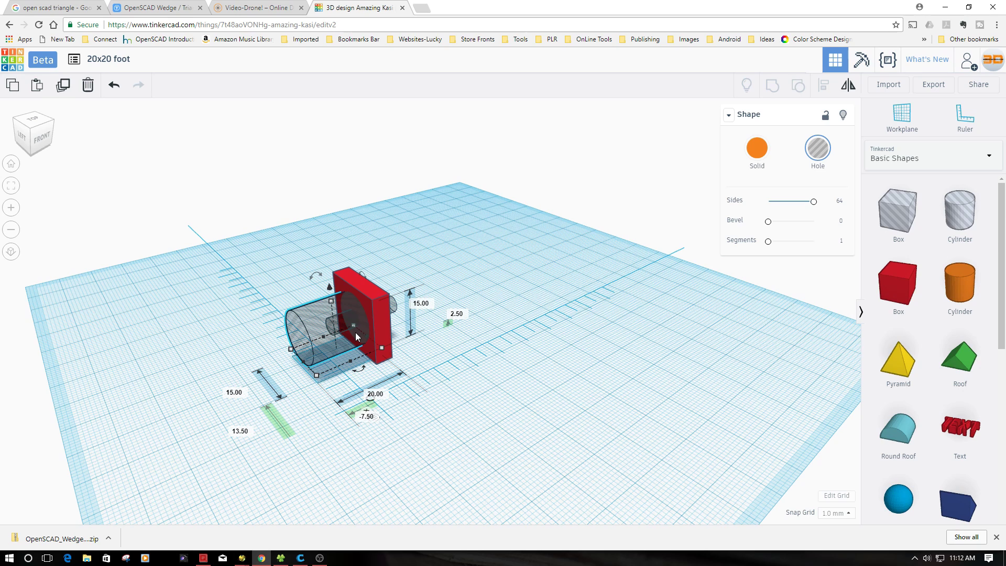
{"action": "key", "text": "Left"}
{"action": "key", "text": "Left"}
{"action": "key", "text": "Left"}
{"action": "key", "text": "Left"}
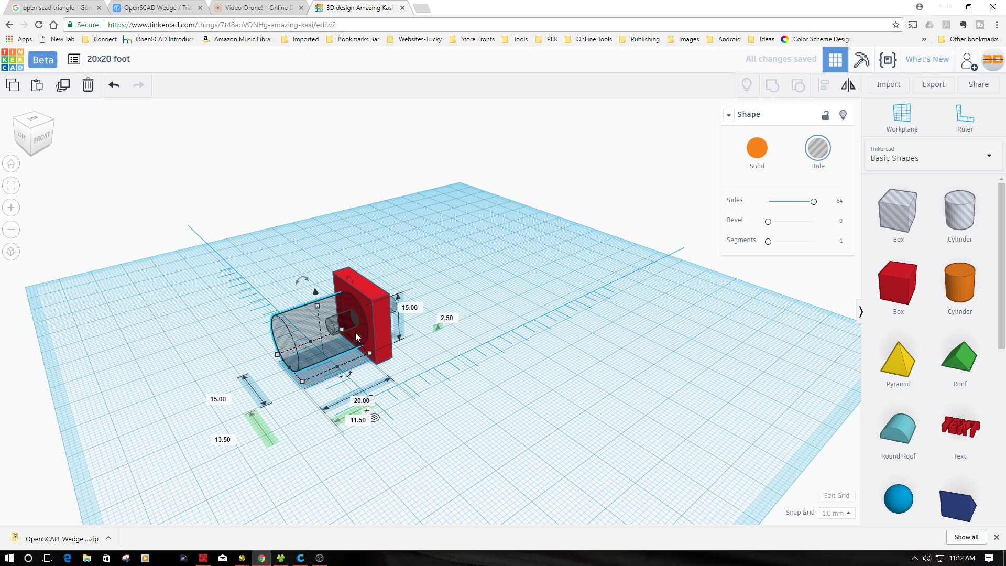
{"action": "key", "text": "Left"}
{"action": "key", "text": "Left"}
{"action": "key", "text": "Left"}
{"action": "key", "text": "Left"}
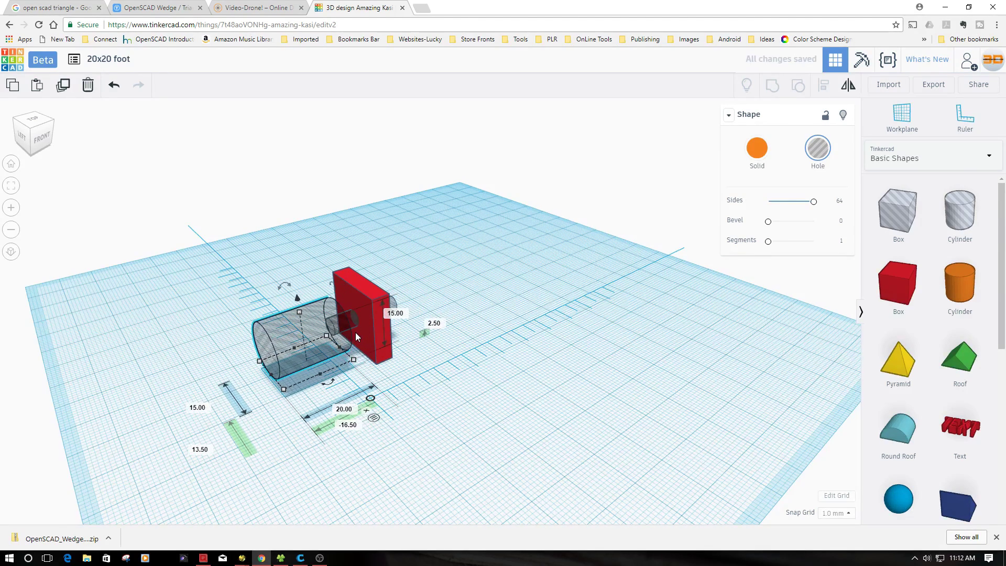
{"action": "key", "text": "Right"}
{"action": "key", "text": "Right"}
{"action": "key", "text": "Right"}
{"action": "key", "text": "Right"}
{"action": "key", "text": "Right"}
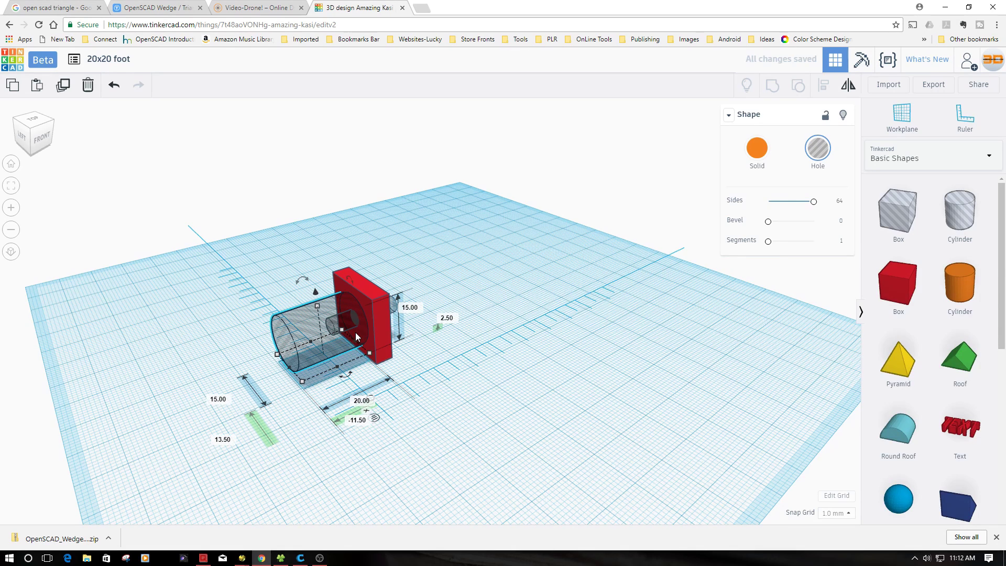
{"action": "key", "text": "Right"}
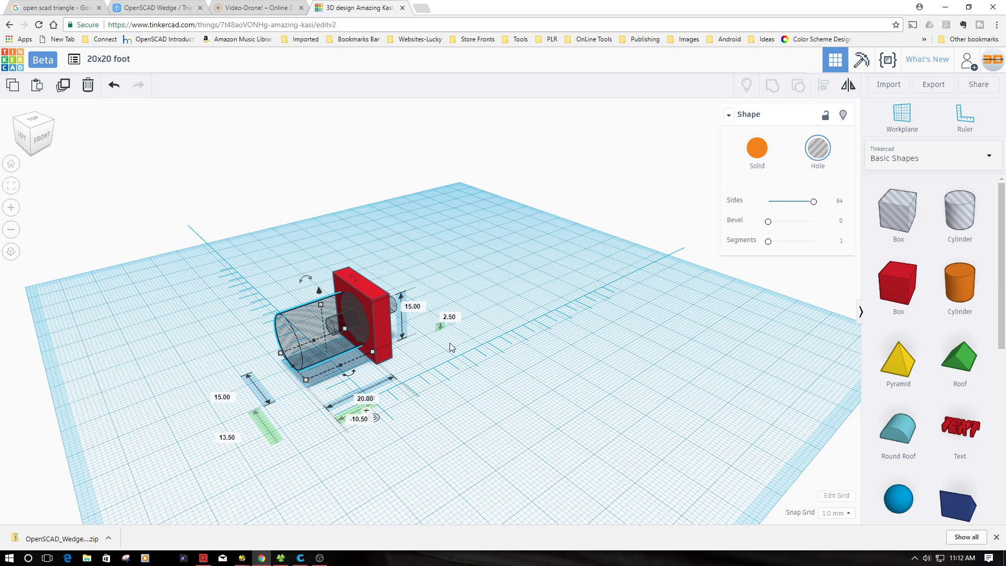
{"action": "key", "text": "Left"}
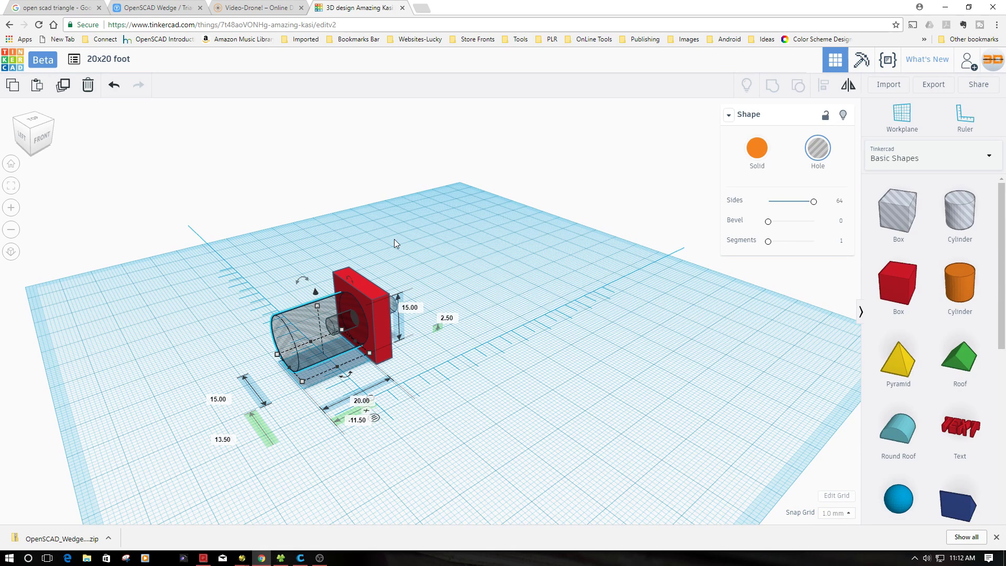
{"action": "key", "text": "Right"}
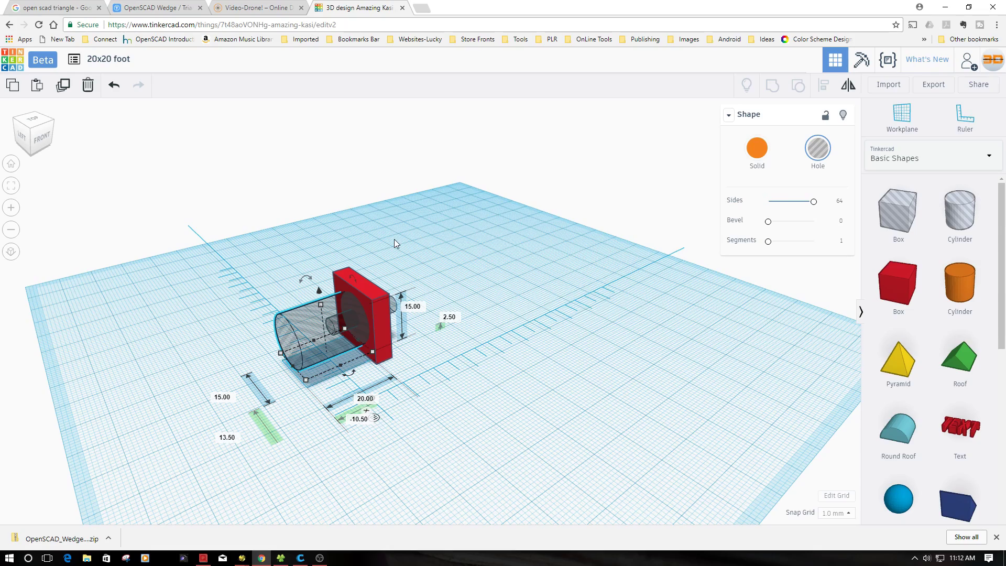
Group the red plate with both cylinder holes to cut the through hole and the shallow round recess.
{"action": "right_click_drag", "start_coordinate": [412, 435], "coordinate": [513, 419]}
{"action": "mouse_move", "coordinate": [434, 345]}
{"action": "left_click_drag", "start_coordinate": [334, 283], "coordinate": [502, 392]}
{"action": "left_click", "coordinate": [774, 87]}
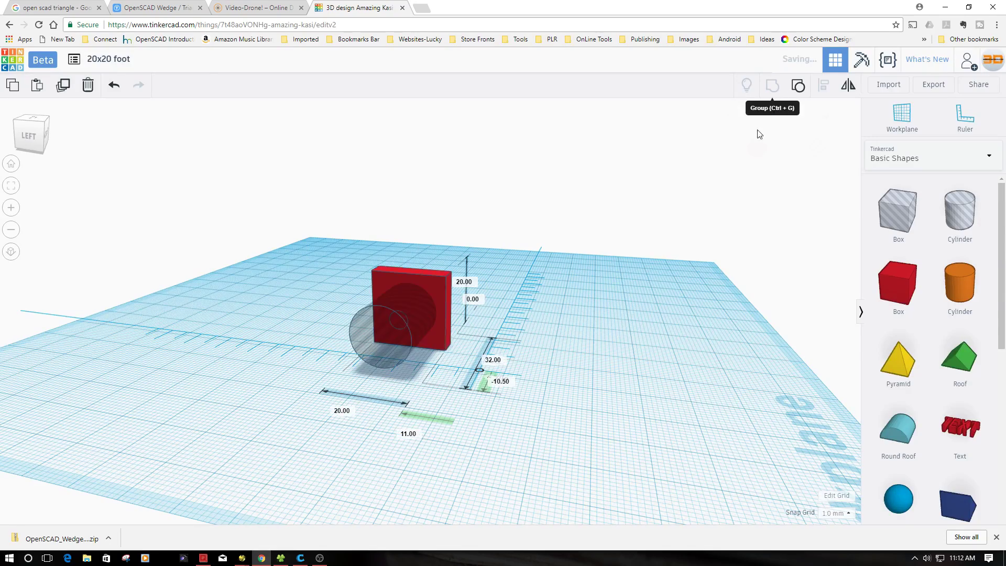
{"action": "left_click", "coordinate": [588, 374]}
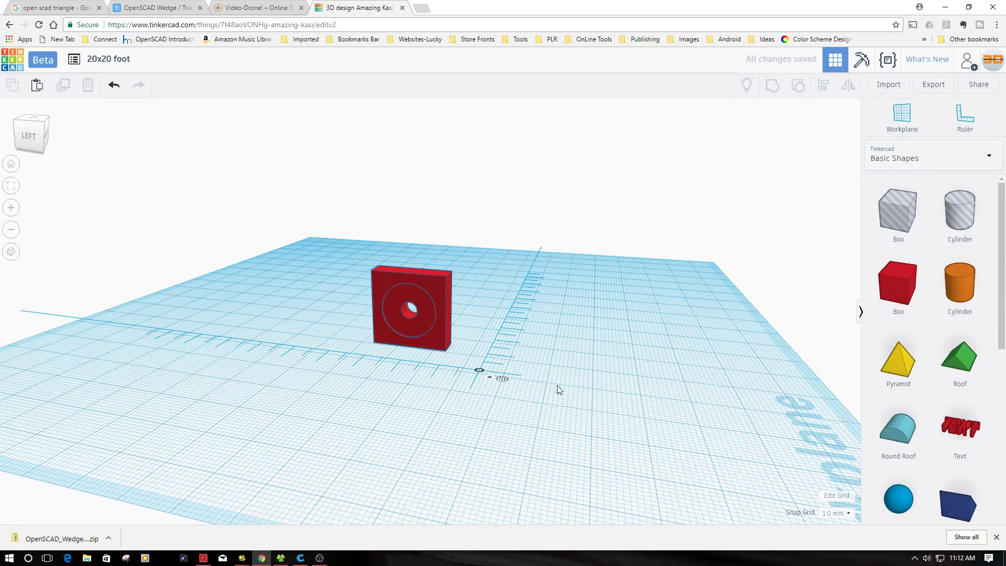
Place a green roof shape on the workplane in front of the red plate.
{"action": "right_click_drag", "start_coordinate": [579, 375], "coordinate": [498, 398]}
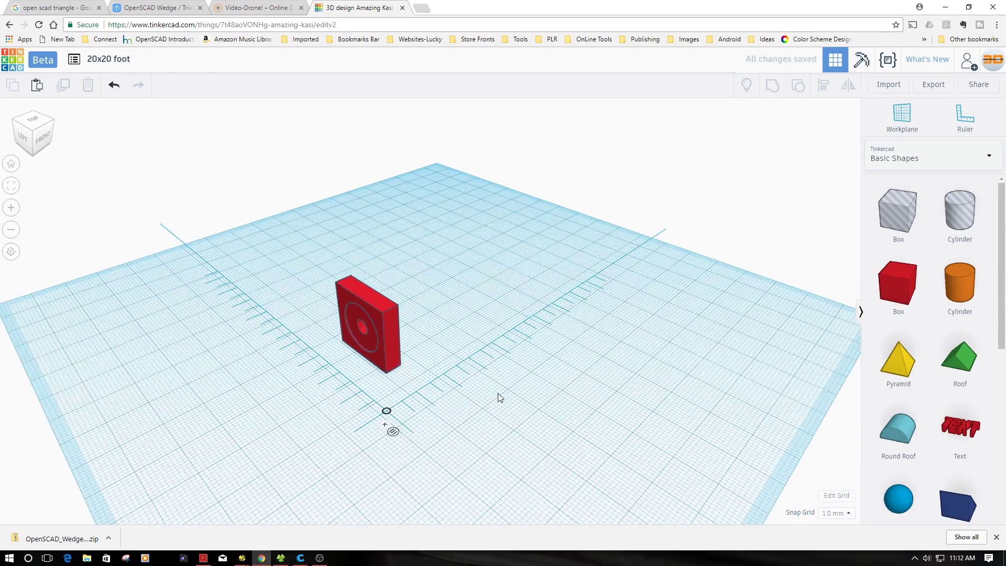
{"action": "left_click_drag", "start_coordinate": [981, 331], "coordinate": [472, 373]}
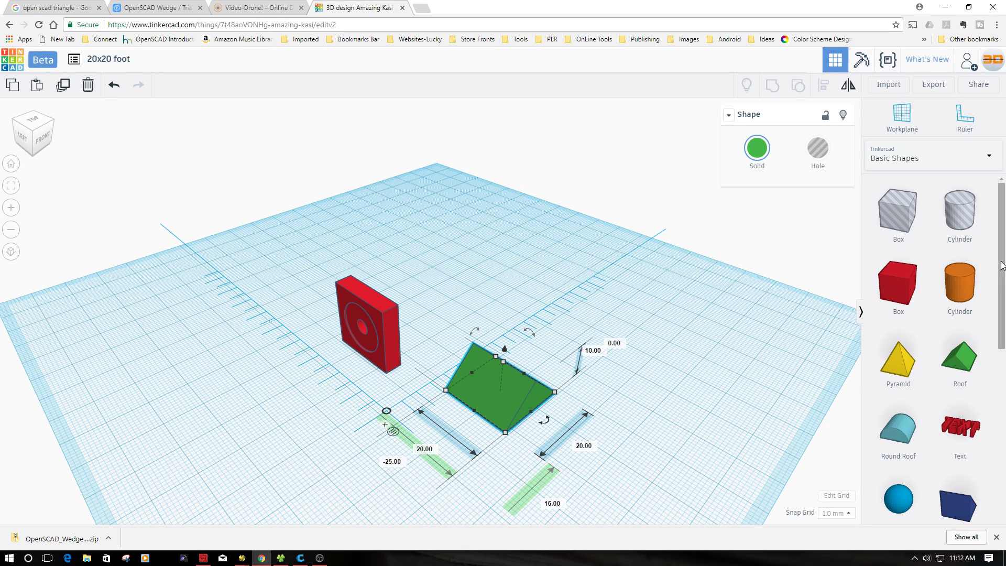
Delete the green roof and place a blue wedge on the workplane beside the red plate.
{"action": "scroll", "coordinate": [1002, 264], "scroll_direction": "down", "scroll_amount": 3}
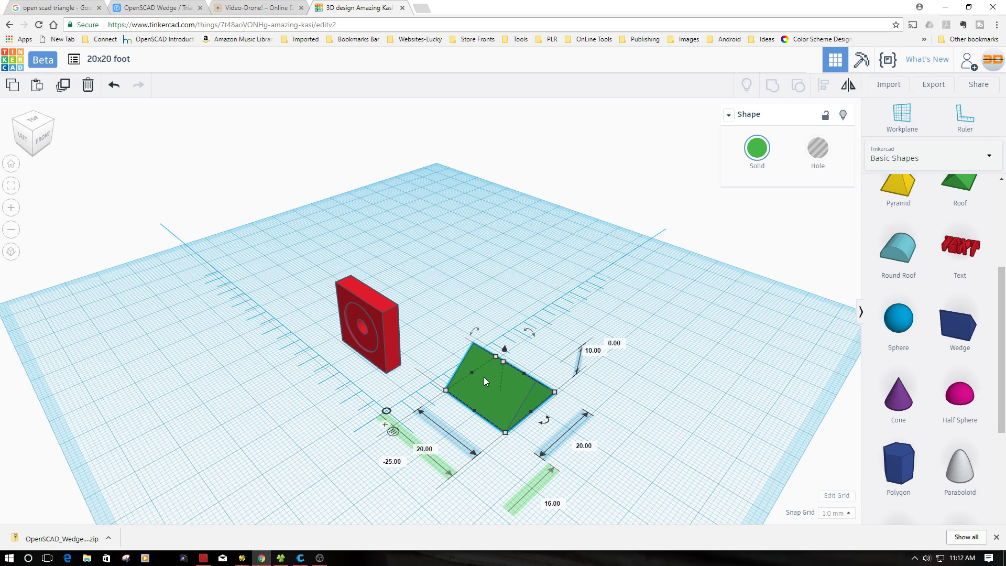
{"action": "key", "text": "Delete"}
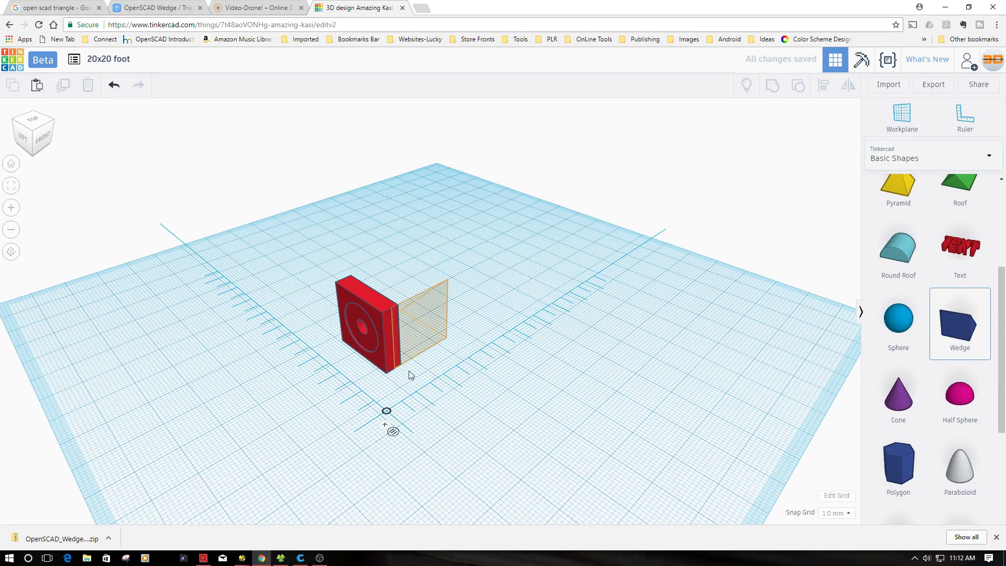
{"action": "left_click", "coordinate": [439, 392]}
Position the wedge near the red plate with its vertical face towards it, at ruler offsets of 31.00 and 3.00 mm.
{"action": "right_click_drag", "start_coordinate": [277, 417], "coordinate": [545, 326]}
{"action": "left_click_drag", "start_coordinate": [545, 325], "coordinate": [393, 338]}
{"action": "key", "text": "Right"}
{"action": "key", "text": "Right"}
{"action": "key", "text": "Right"}
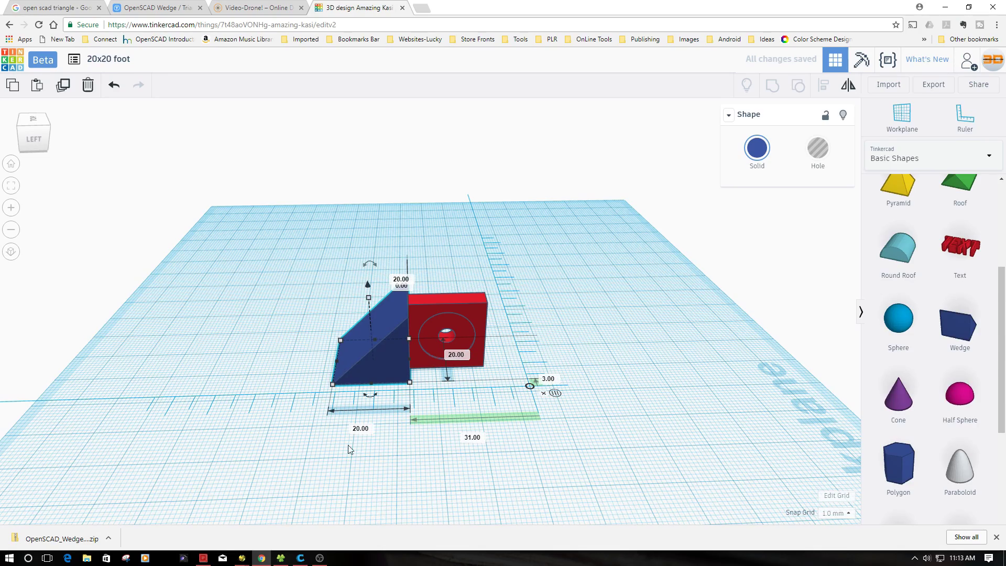
Set the wedge's thickness to 5 mm and move it against the red plate's side edge, at ruler offsets of 33.00 and 9.00 mm.
{"action": "right_click_drag", "start_coordinate": [354, 458], "coordinate": [566, 377]}
{"action": "left_click", "coordinate": [498, 298]}
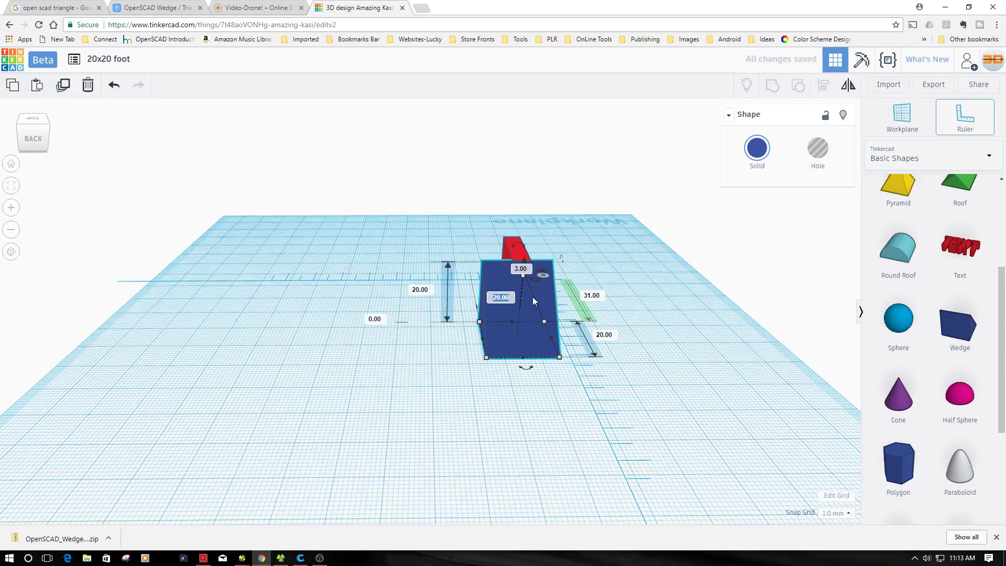
{"action": "type", "text": "5"}
{"action": "key", "text": "Return"}
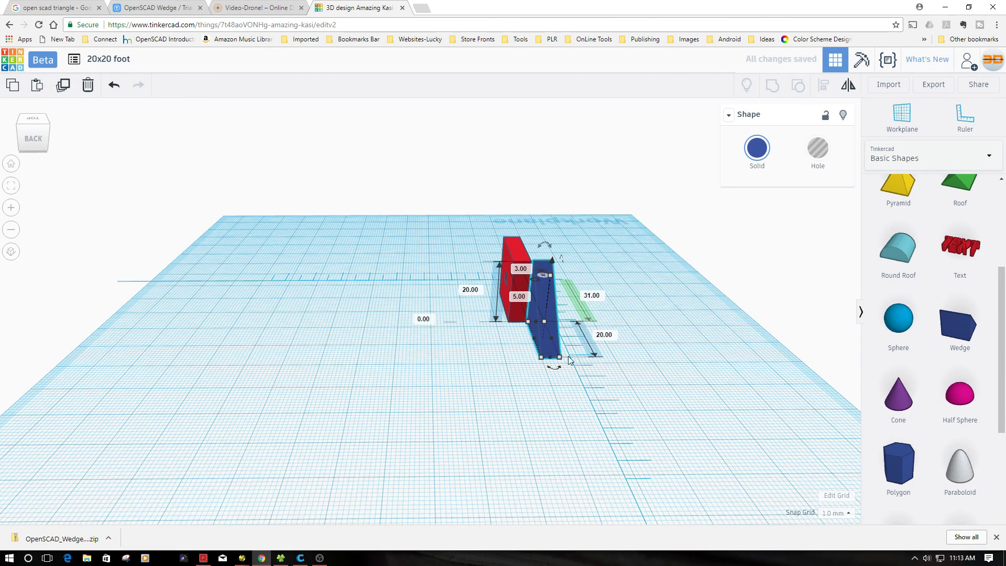
{"action": "right_click_drag", "start_coordinate": [545, 454], "coordinate": [410, 441]}
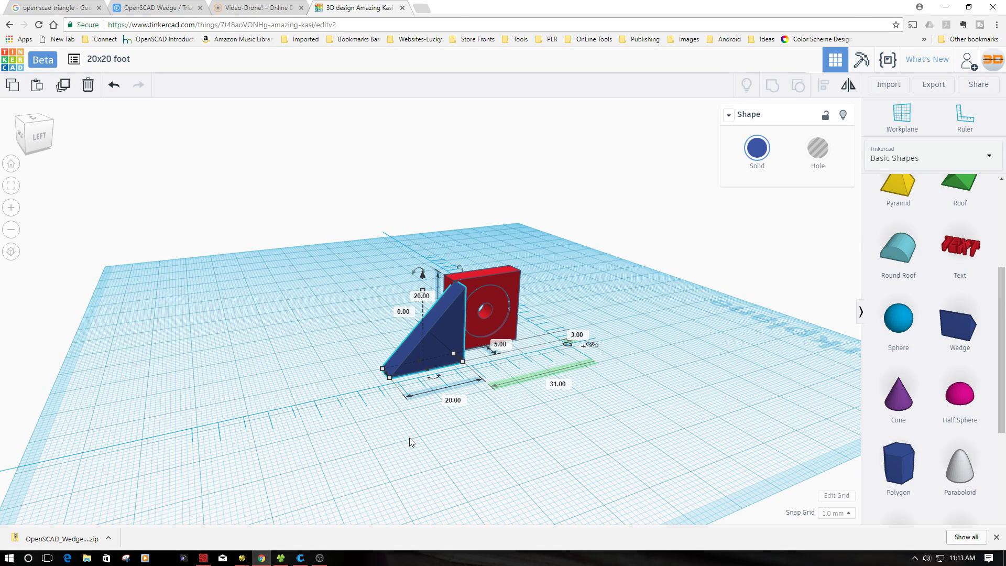
{"action": "left_click_drag", "start_coordinate": [417, 357], "coordinate": [402, 350]}
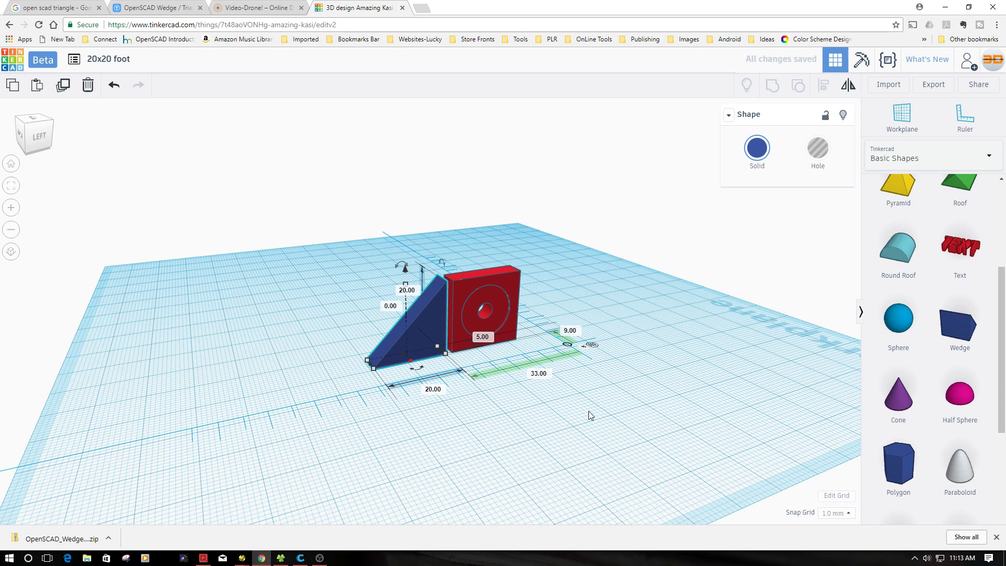
Place an orange cylinder in front of the wedge and set its length and width to 38.4 mm.
{"action": "left_click_drag", "start_coordinate": [998, 364], "coordinate": [292, 423]}
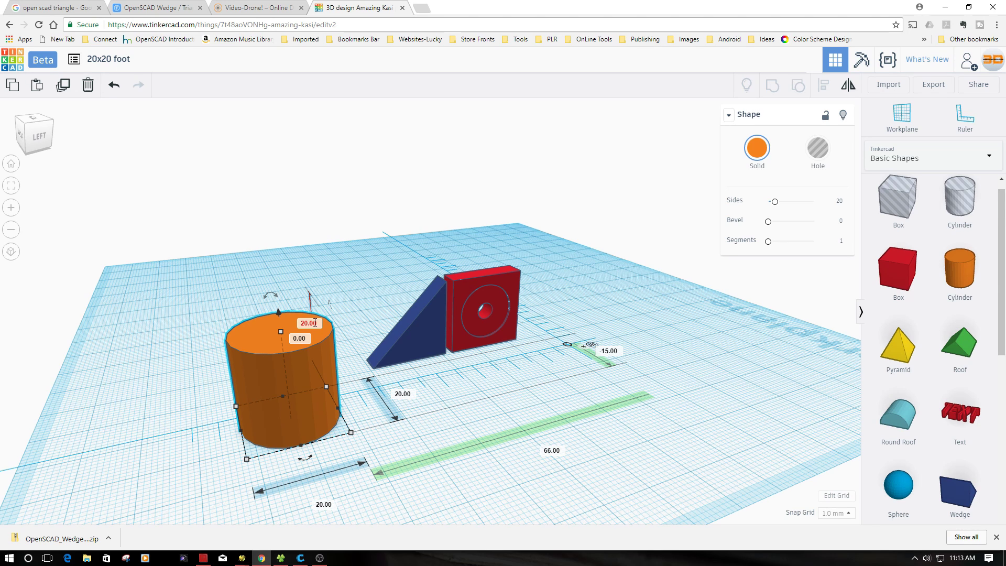
{"action": "left_click", "coordinate": [327, 504]}
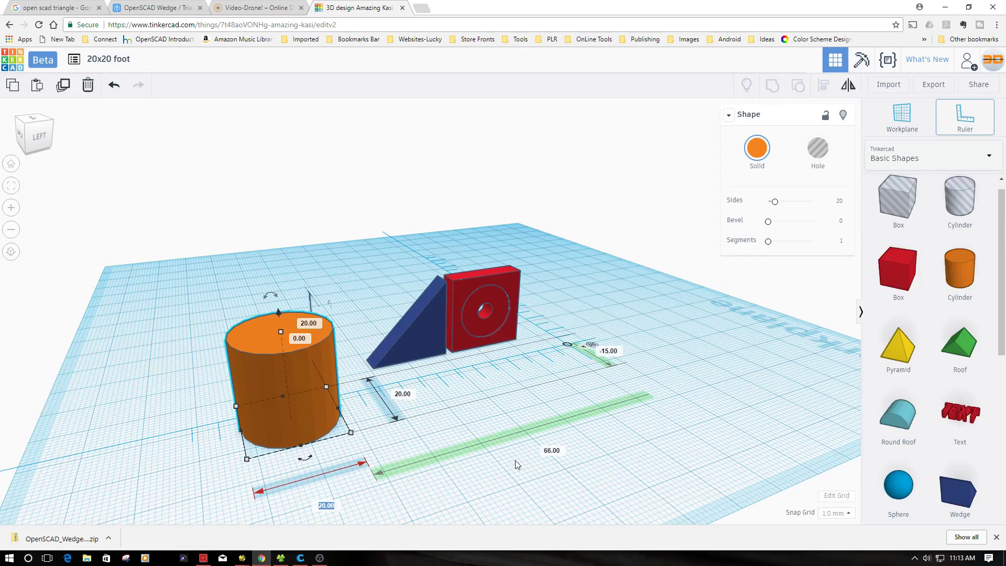
{"action": "type", "text": "38.4"}
{"action": "key", "text": "Return"}
{"action": "left_click", "coordinate": [403, 390]}
{"action": "type", "text": "38"}
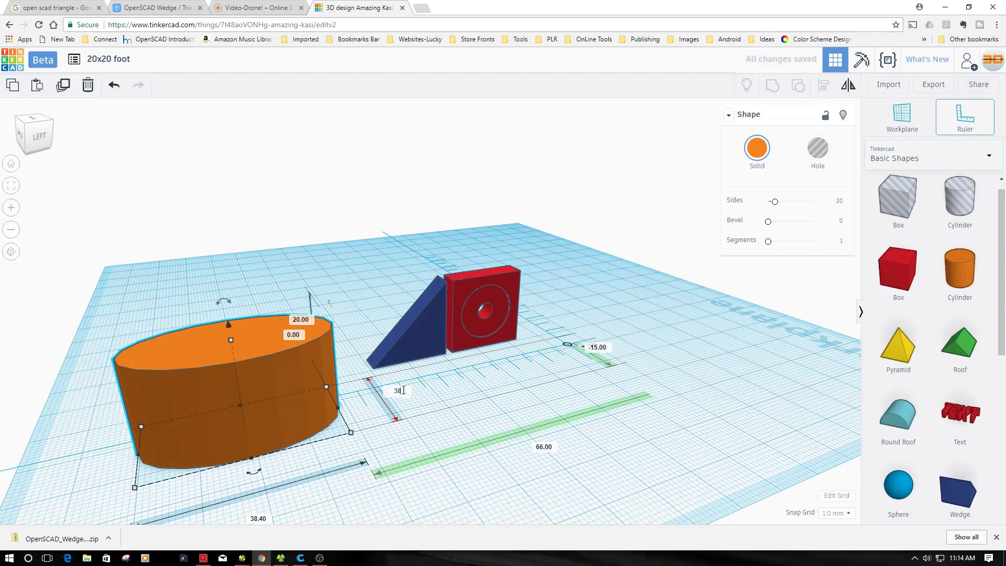
{"action": "type", "text": ".4"}
{"action": "key", "text": "Return"}
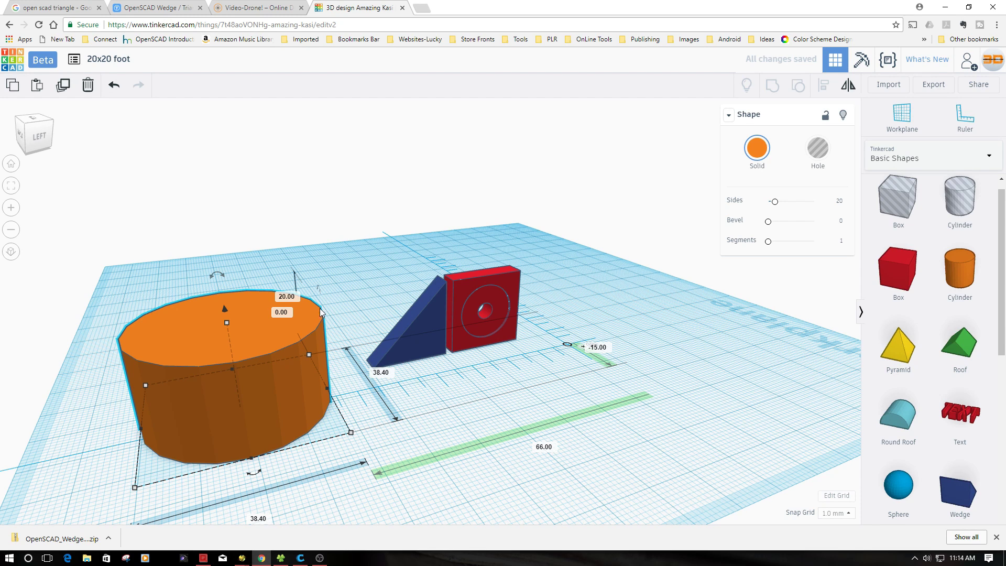
Set the orange cylinder's height to 3 mm and its number of sides to 64.
{"action": "left_click", "coordinate": [299, 297]}
{"action": "type", "text": "3"}
{"action": "key", "text": "Return"}
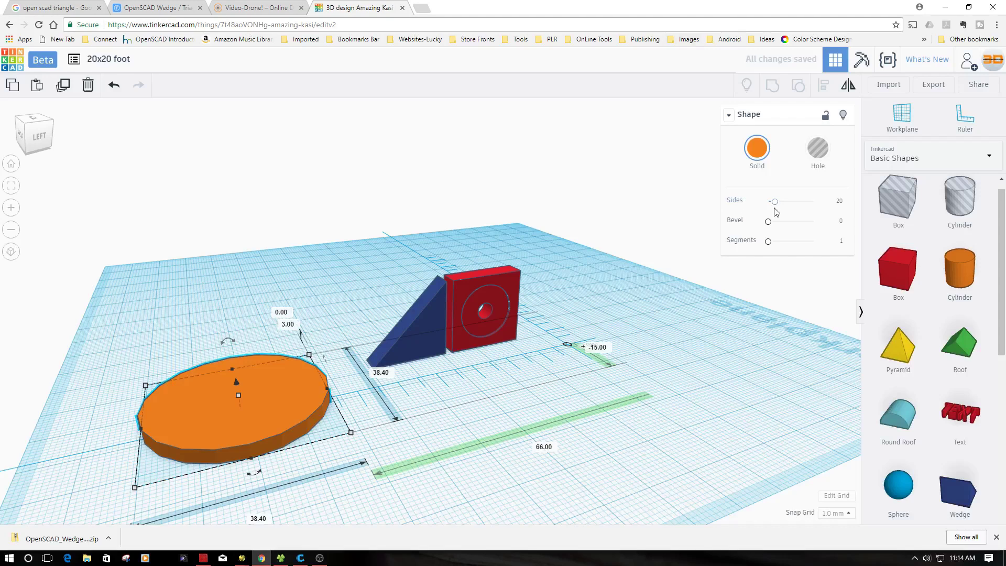
{"action": "left_click_drag", "start_coordinate": [776, 208], "coordinate": [815, 202]}
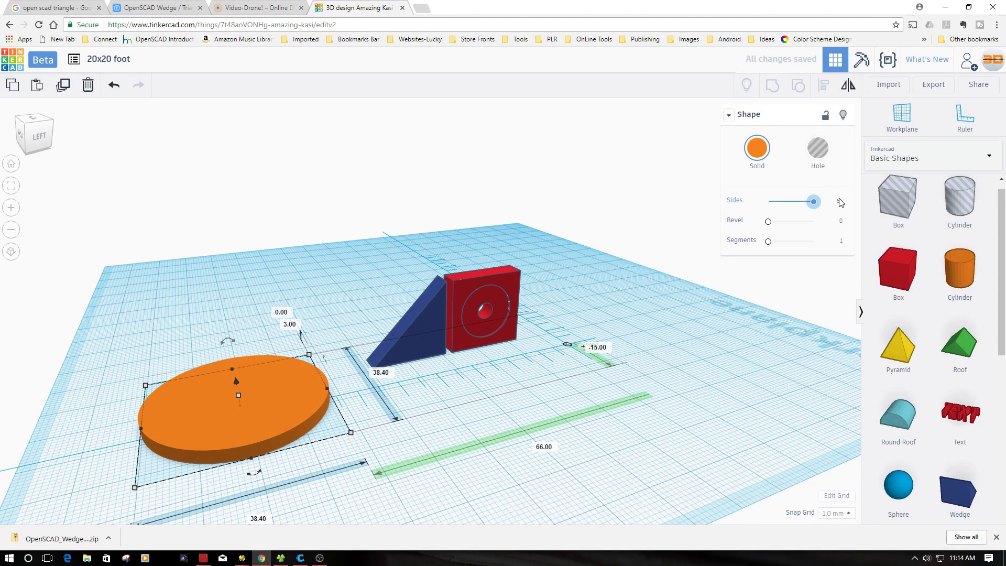
Slide the orange disc beneath the blue wedge and move the red plate clear of both.
{"action": "left_click_drag", "start_coordinate": [256, 410], "coordinate": [381, 369]}
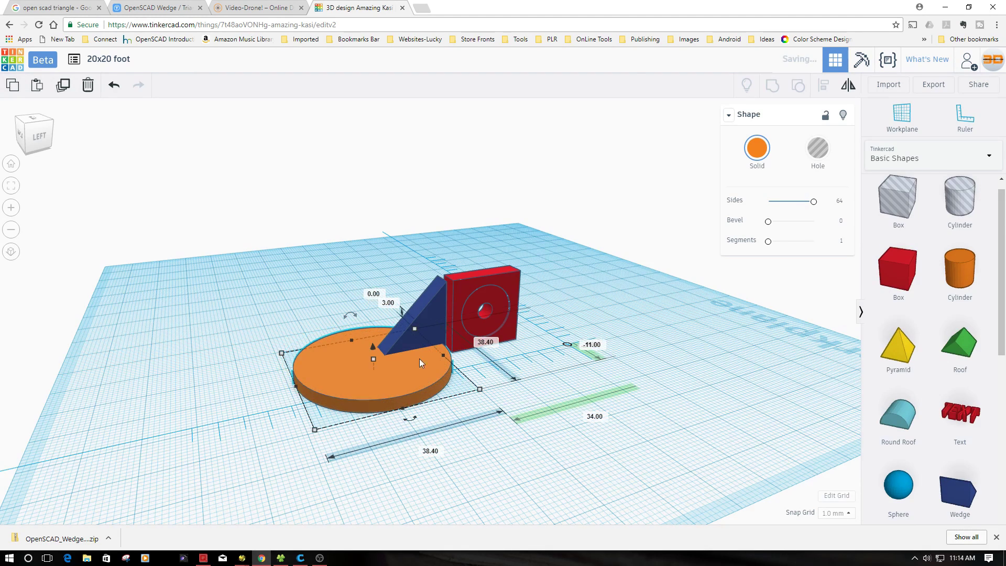
{"action": "left_click_drag", "start_coordinate": [521, 271], "coordinate": [576, 262]}
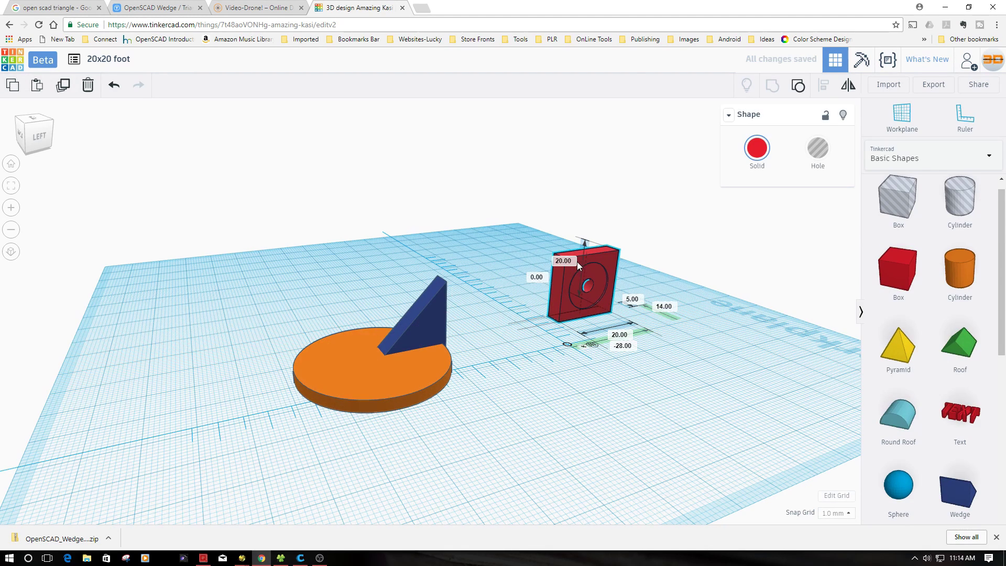
Align the wedge and the orange disc so the wedge is centred across it and its vertical face meets the disc's outer edge.
{"action": "left_click_drag", "start_coordinate": [290, 293], "coordinate": [416, 427]}
{"action": "right_click_drag", "start_coordinate": [408, 420], "coordinate": [398, 462]}
{"action": "left_click", "coordinate": [845, 93]}
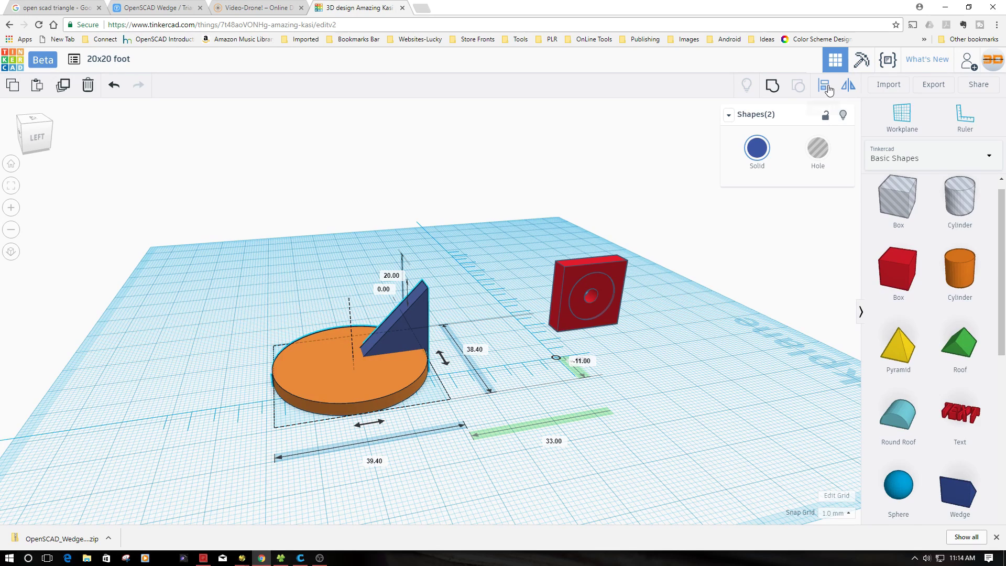
{"action": "left_click", "coordinate": [824, 86]}
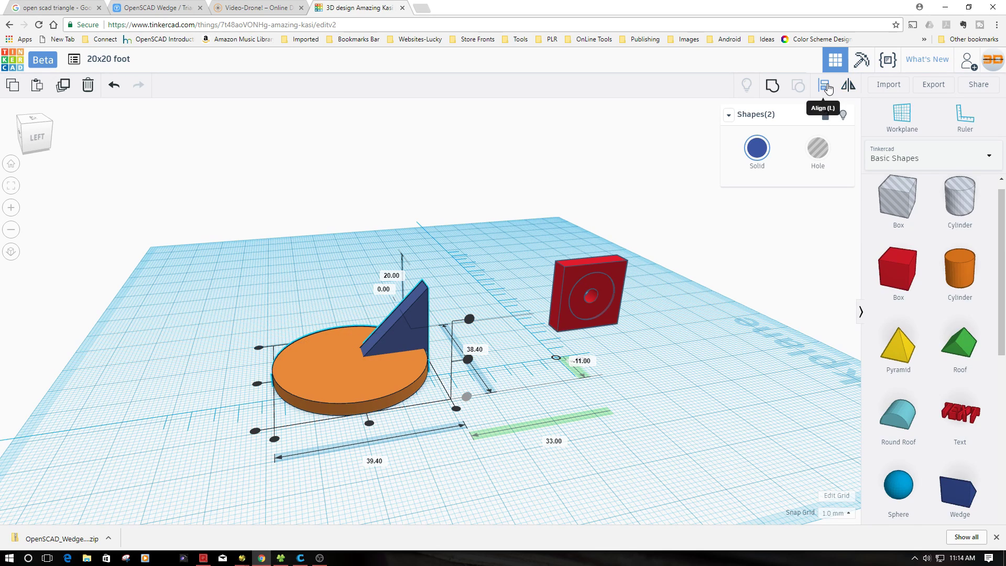
{"action": "left_click", "coordinate": [258, 384]}
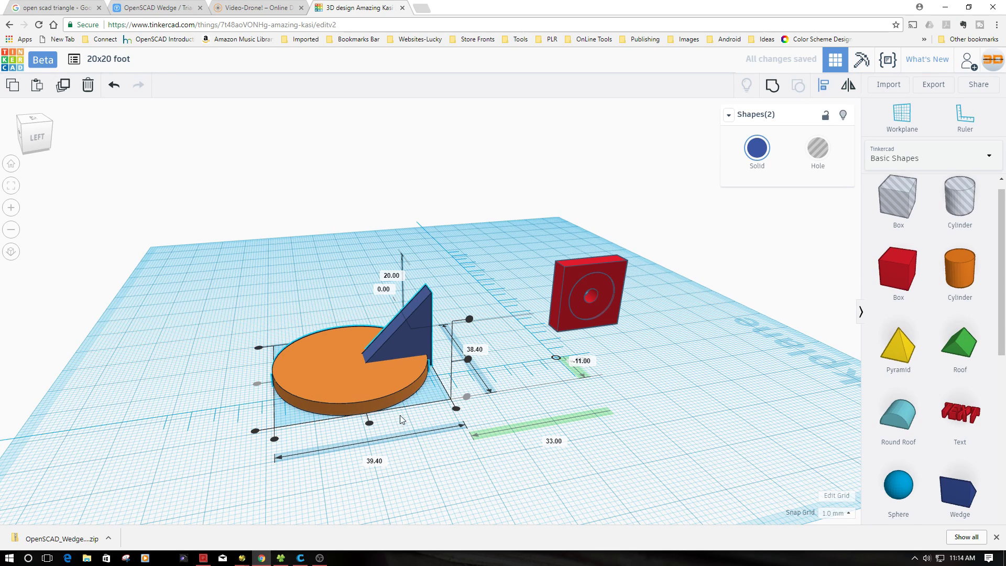
{"action": "left_click", "coordinate": [456, 408]}
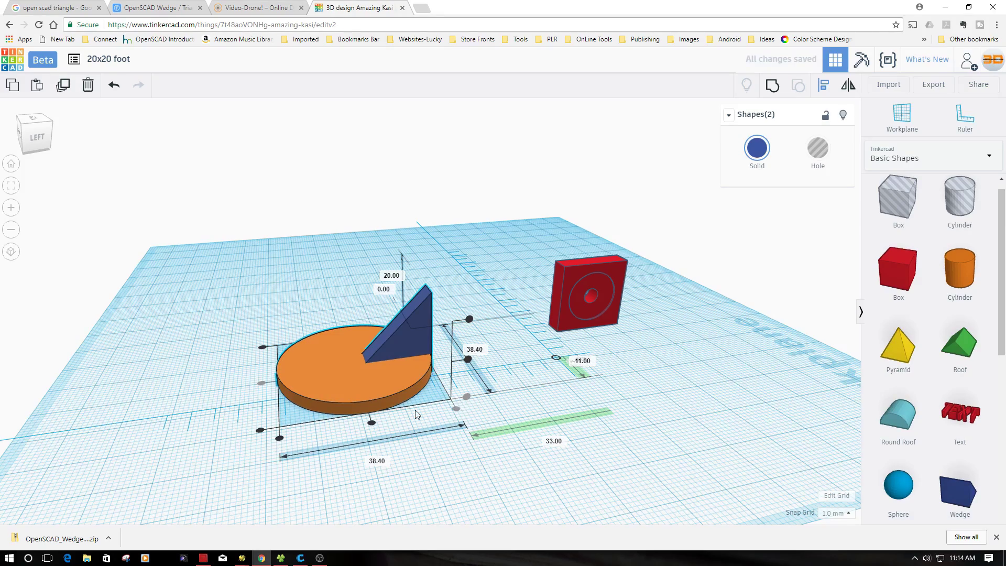
Group the wedge with the disc and colour the combined shape orange.
{"action": "right_click_drag", "start_coordinate": [398, 465], "coordinate": [351, 468]}
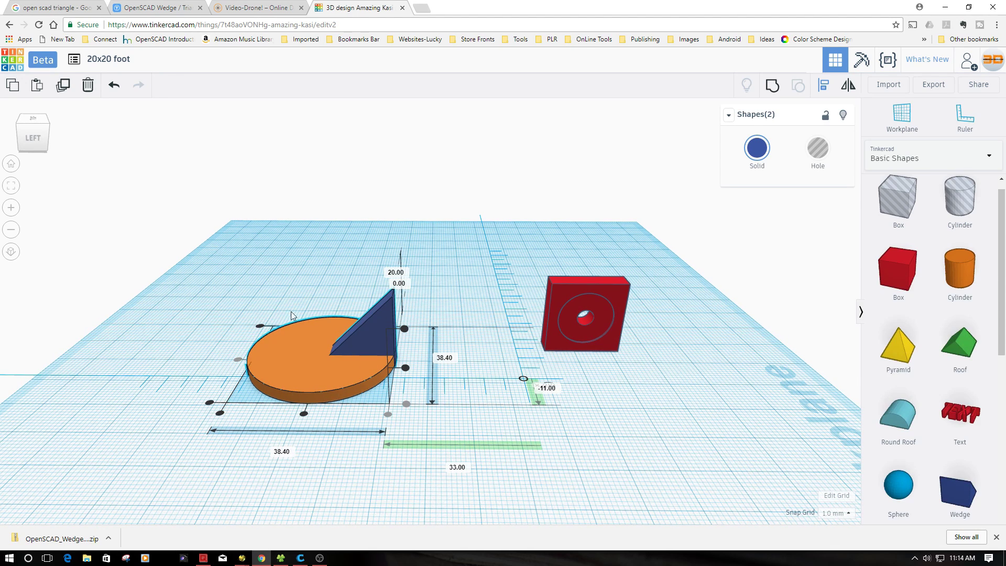
{"action": "left_click_drag", "start_coordinate": [243, 288], "coordinate": [412, 420]}
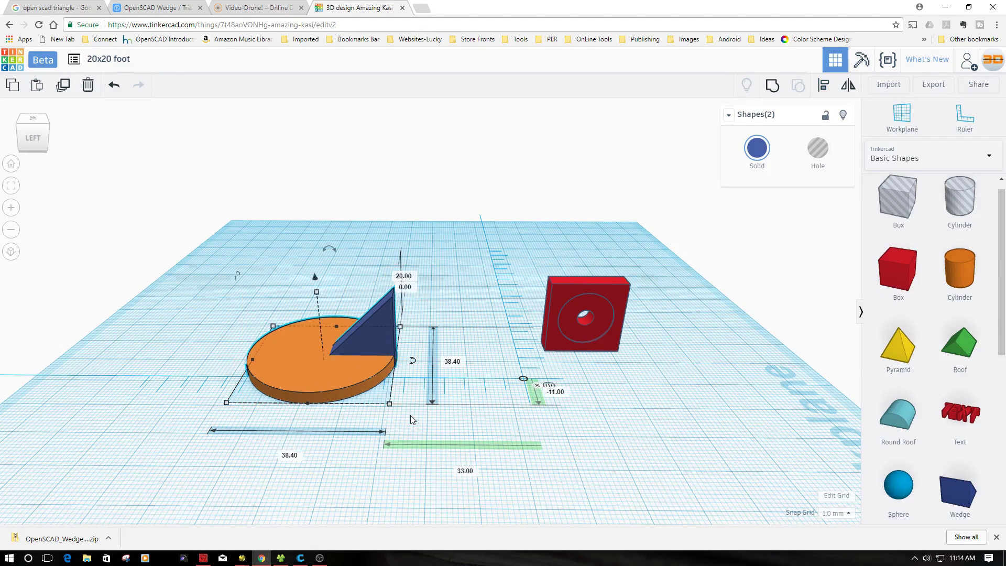
{"action": "left_click", "coordinate": [773, 85]}
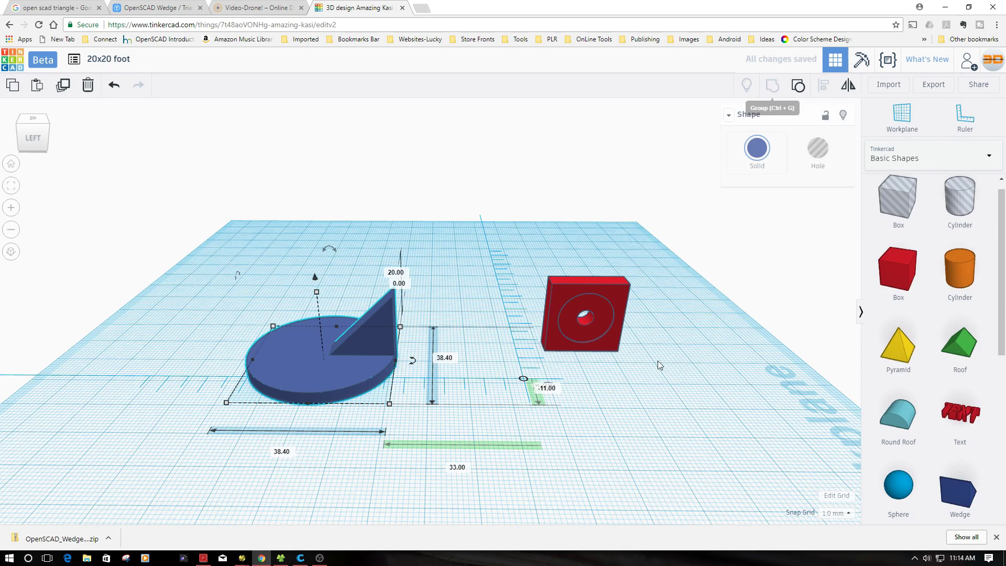
{"action": "left_click", "coordinate": [764, 154]}
{"action": "left_click", "coordinate": [693, 229]}
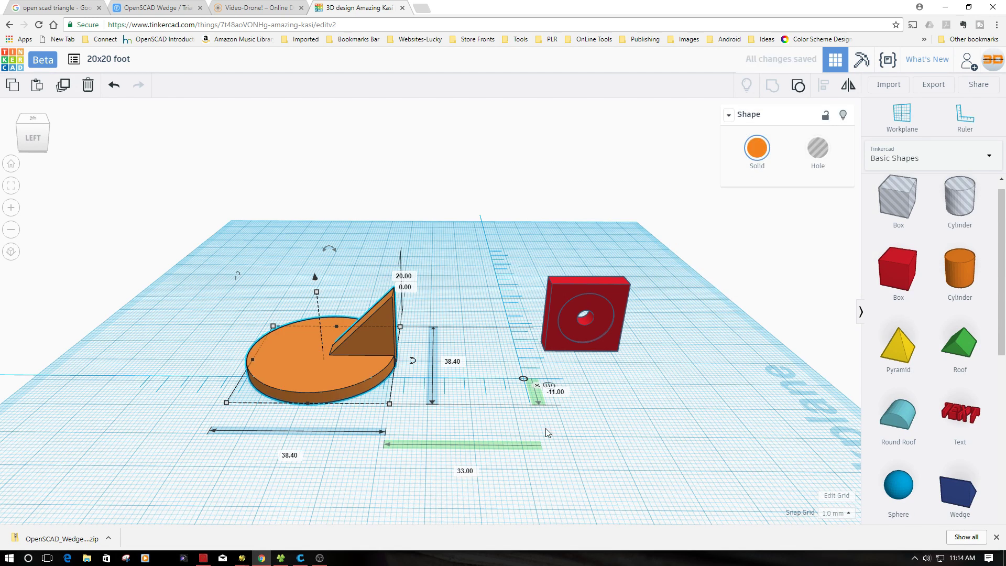
{"action": "left_click", "coordinate": [375, 477]}
Duplicate the orange disc with its wedge and rotate the copy 180° so its wedge faces the opposite way.
{"action": "right_click_drag", "start_coordinate": [336, 467], "coordinate": [382, 408]}
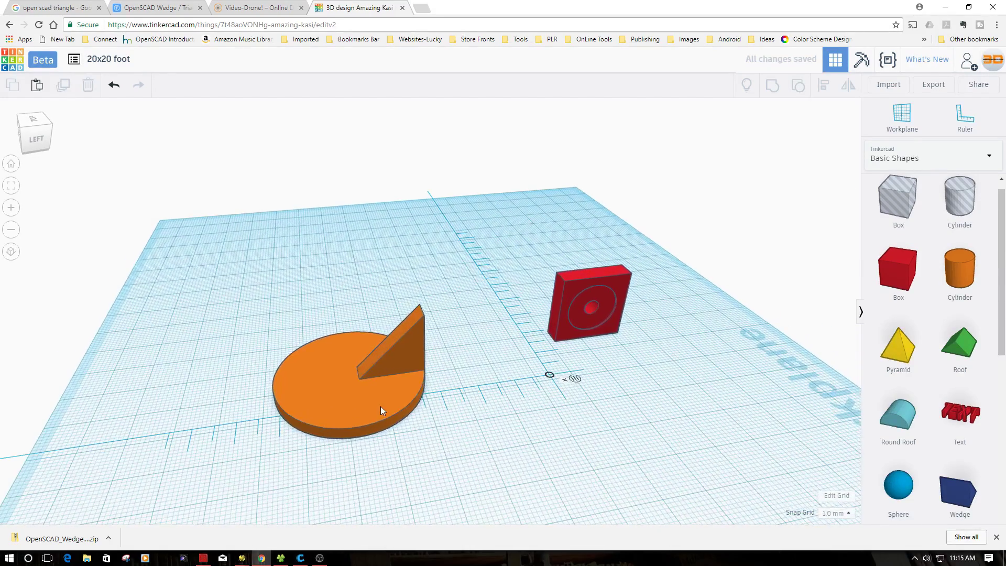
{"action": "left_click", "coordinate": [379, 407]}
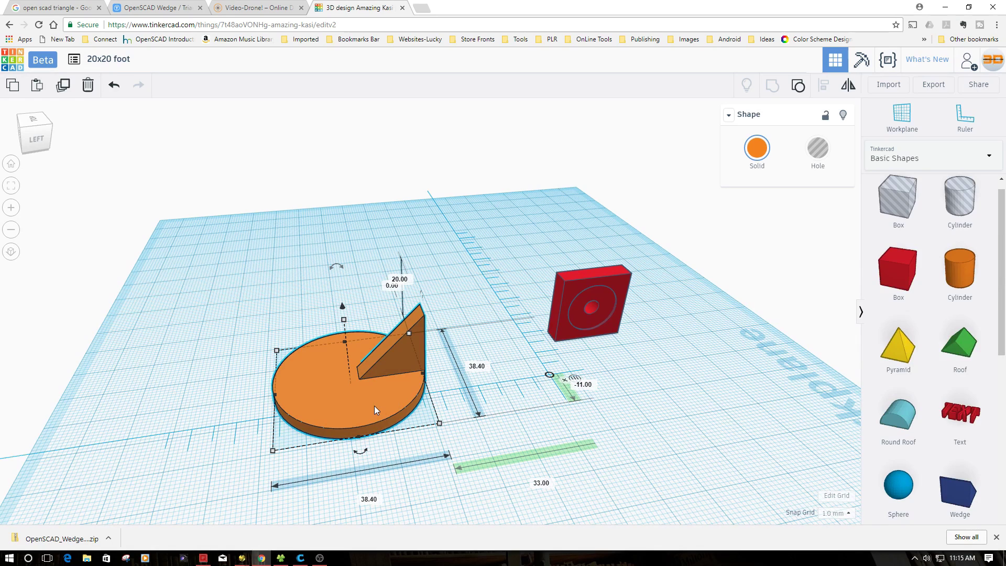
{"action": "key", "text": "ctrl+c"}
{"action": "key", "text": "ctrl+v"}
{"action": "left_click_drag", "start_coordinate": [466, 410], "coordinate": [694, 451]}
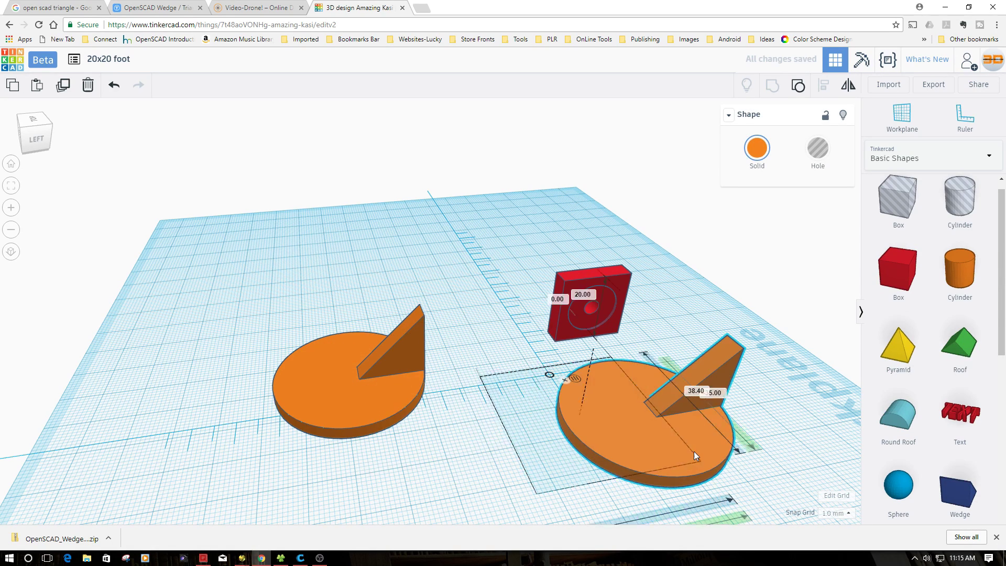
{"action": "left_click_drag", "start_coordinate": [702, 501], "coordinate": [634, 303]}
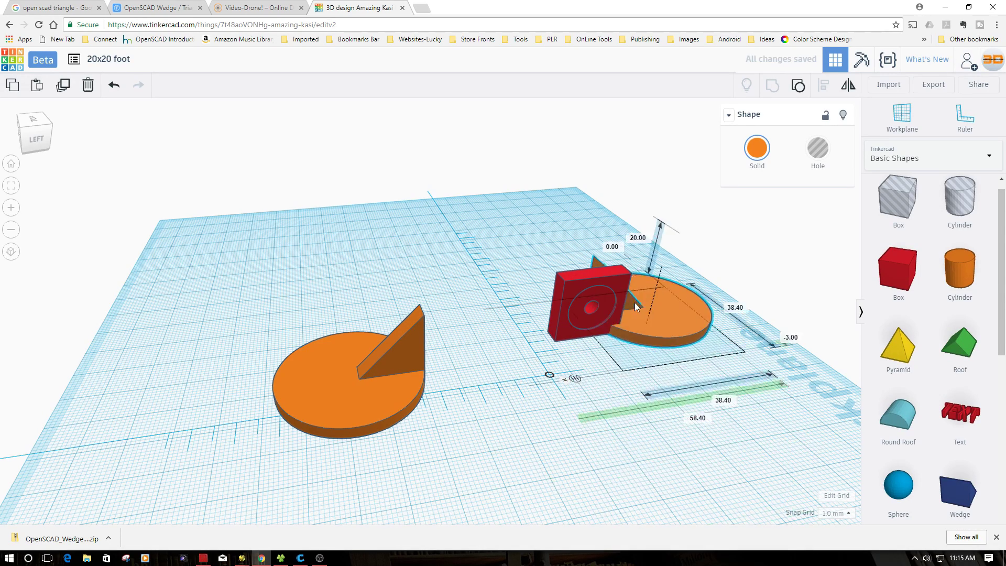
Arrange the red plate and the rotated copy so the plate sits between the vertical faces of the two wedges.
{"action": "left_click_drag", "start_coordinate": [572, 297], "coordinate": [442, 334]}
{"action": "right_click_drag", "start_coordinate": [443, 334], "coordinate": [491, 475]}
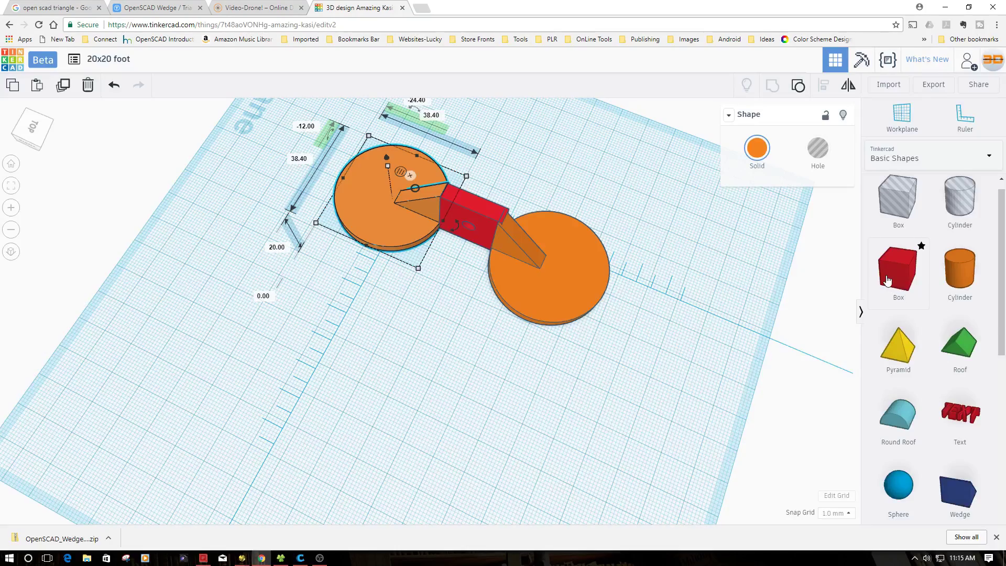
Place a red box on the workplane and move both orange discs outward, away from the red plate.
{"action": "left_click_drag", "start_coordinate": [889, 276], "coordinate": [381, 354]}
{"action": "left_click", "coordinate": [542, 288]}
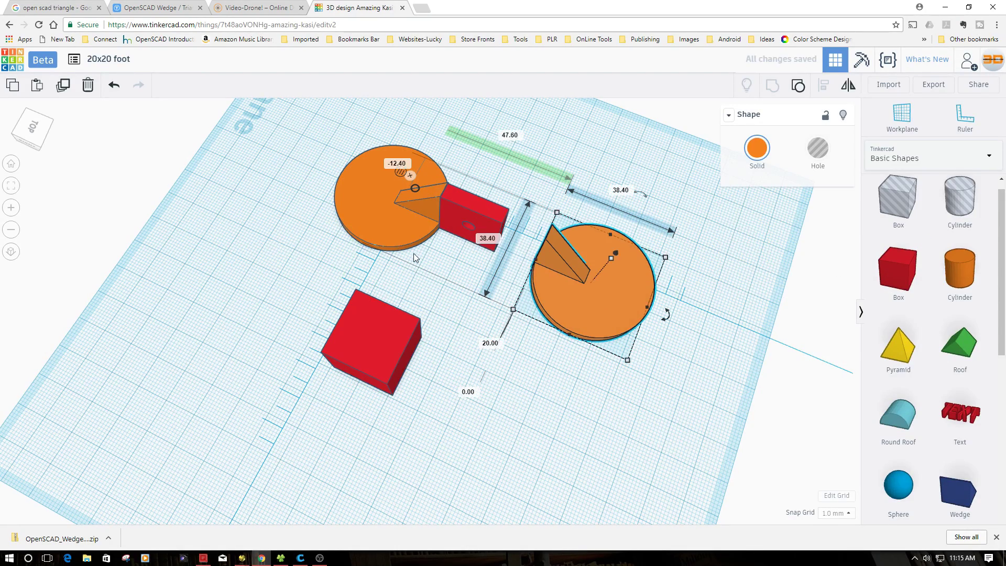
{"action": "left_click_drag", "start_coordinate": [402, 237], "coordinate": [373, 216]}
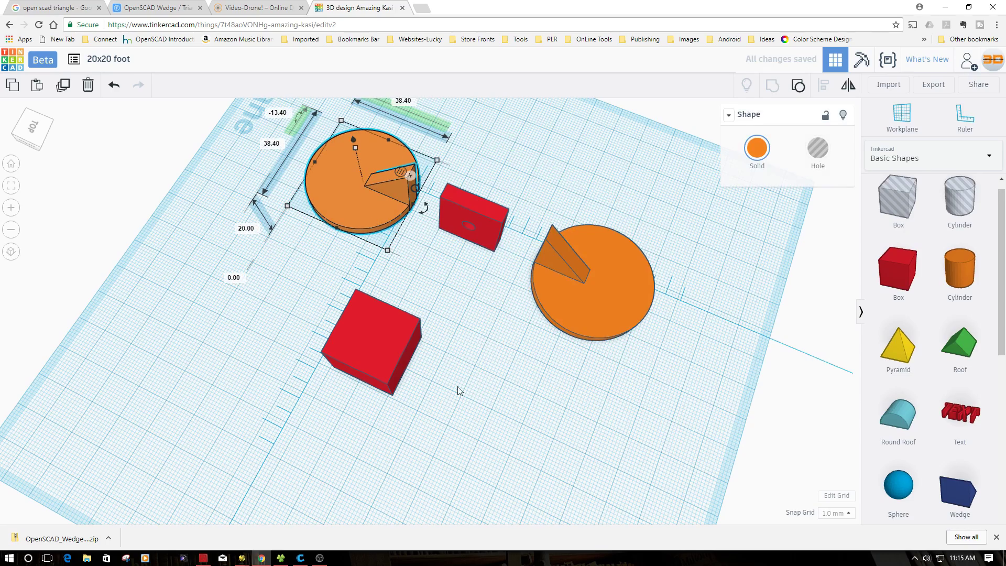
Resize the new red box to 6 mm wide and 6 mm high, forming a short bar.
{"action": "right_click_drag", "start_coordinate": [434, 425], "coordinate": [386, 313]}
{"action": "left_click", "coordinate": [407, 263]}
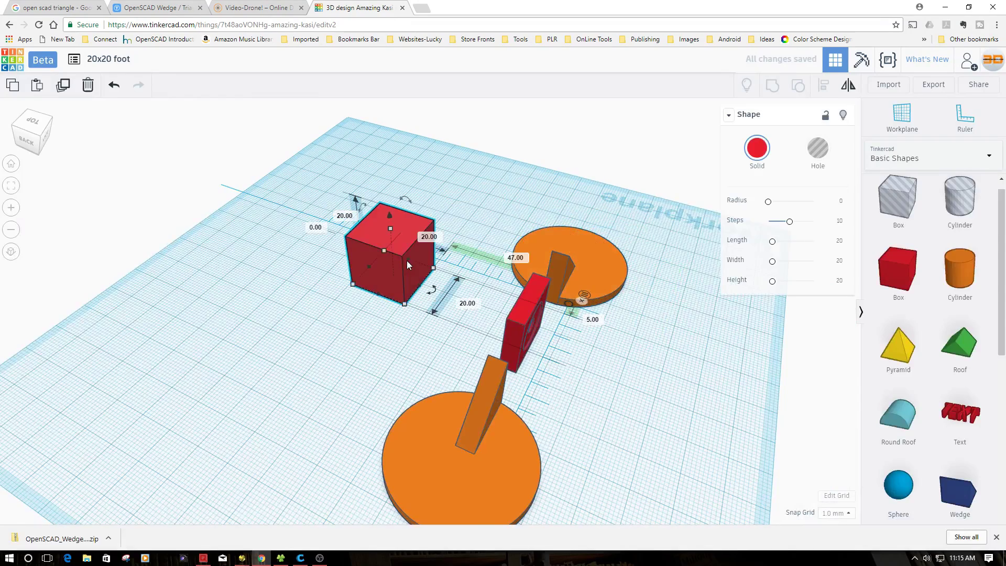
{"action": "left_click", "coordinate": [466, 304]}
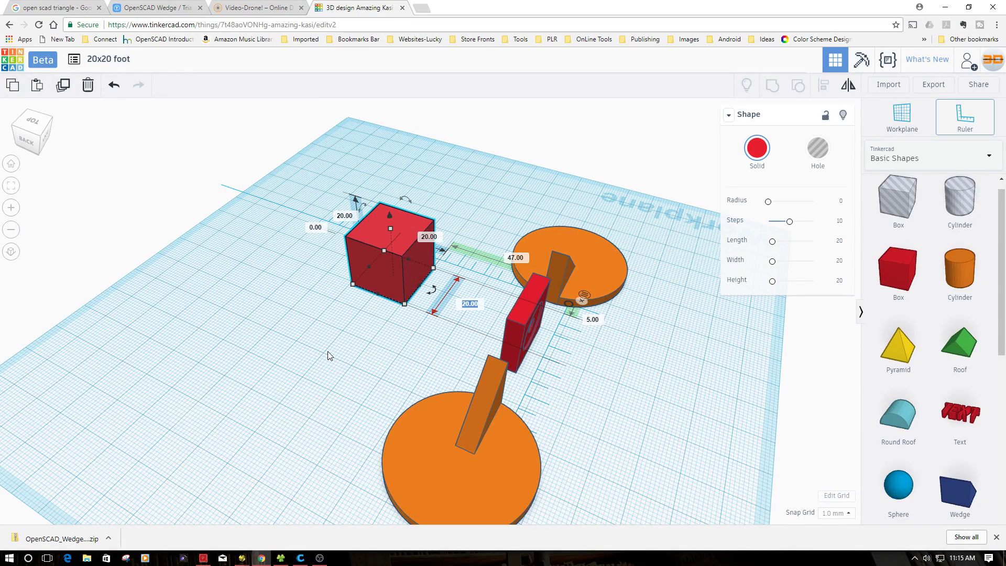
{"action": "type", "text": "6"}
{"action": "key", "text": "Return"}
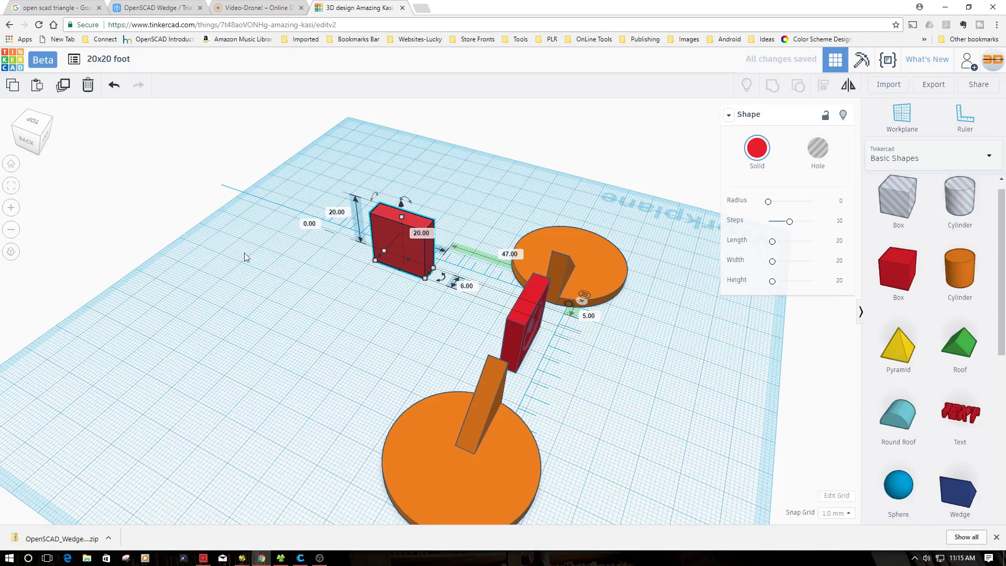
{"action": "left_click", "coordinate": [330, 218]}
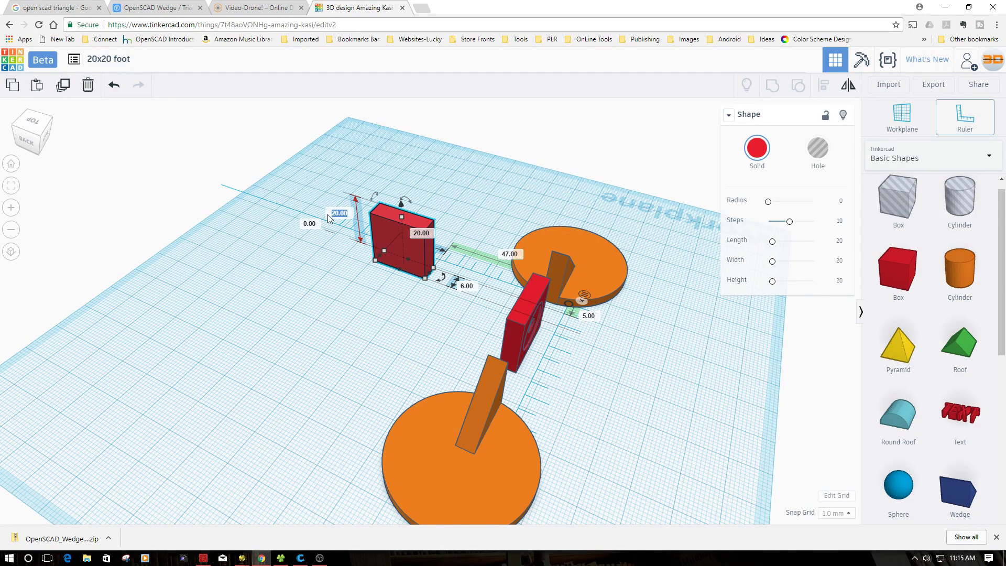
{"action": "type", "text": "6"}
{"action": "key", "text": "Return"}
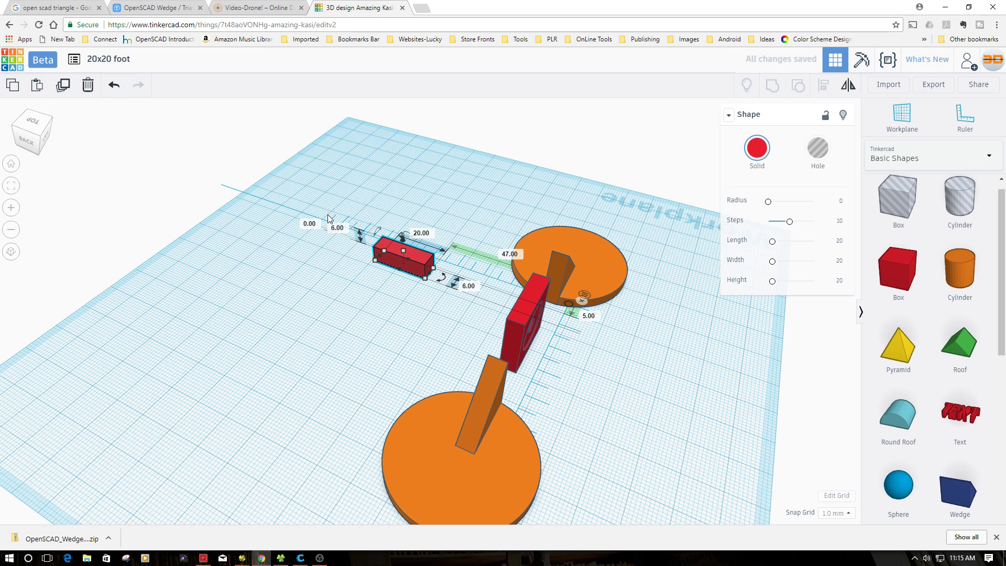
Set the small red bar's length to 10 mm.
{"action": "key", "text": "Tab"}
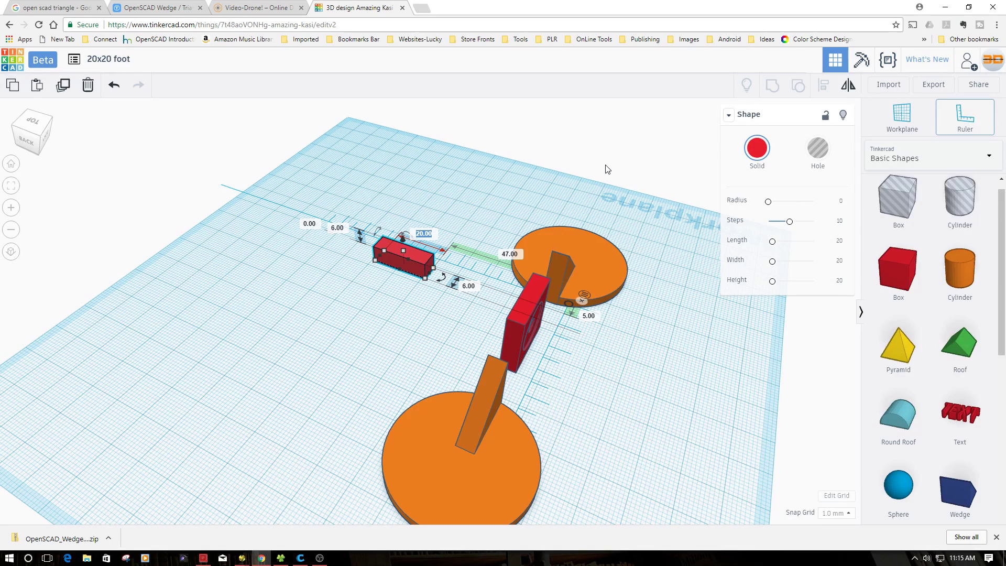
{"action": "type", "text": "6"}
{"action": "key", "text": "Return"}
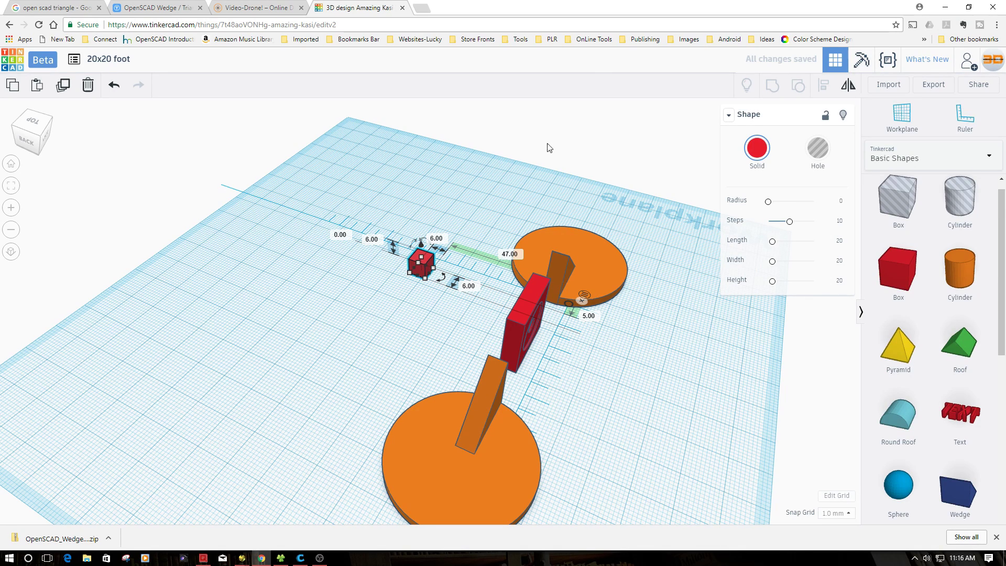
{"action": "key", "text": "Tab"}
{"action": "type", "text": "10"}
{"action": "key", "text": "Return"}
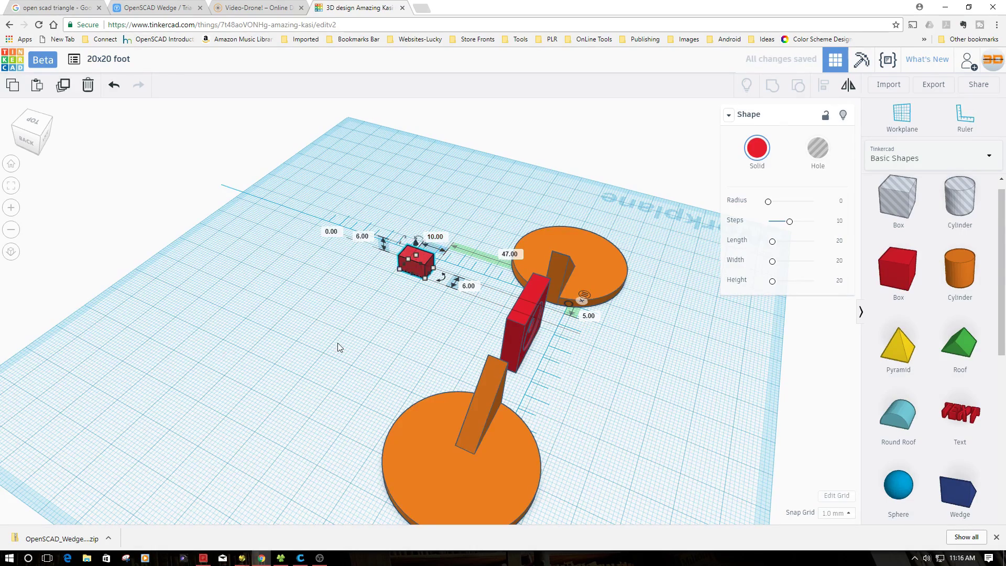
Move the short red bar against the base of the red plate's small-hole face.
{"action": "left_click", "coordinate": [330, 344]}
{"action": "right_click_drag", "start_coordinate": [303, 344], "coordinate": [441, 348]}
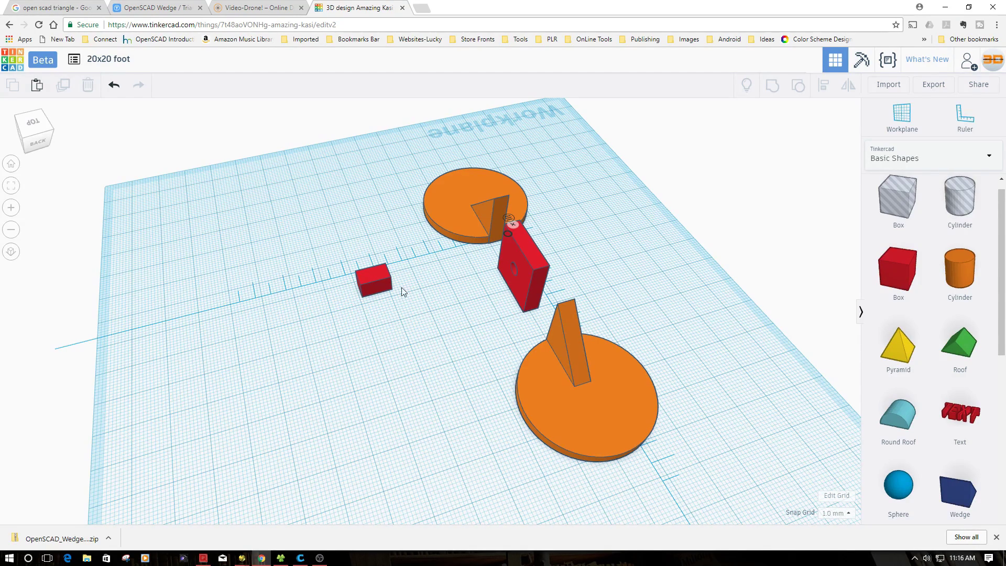
{"action": "left_click_drag", "start_coordinate": [378, 279], "coordinate": [493, 290]}
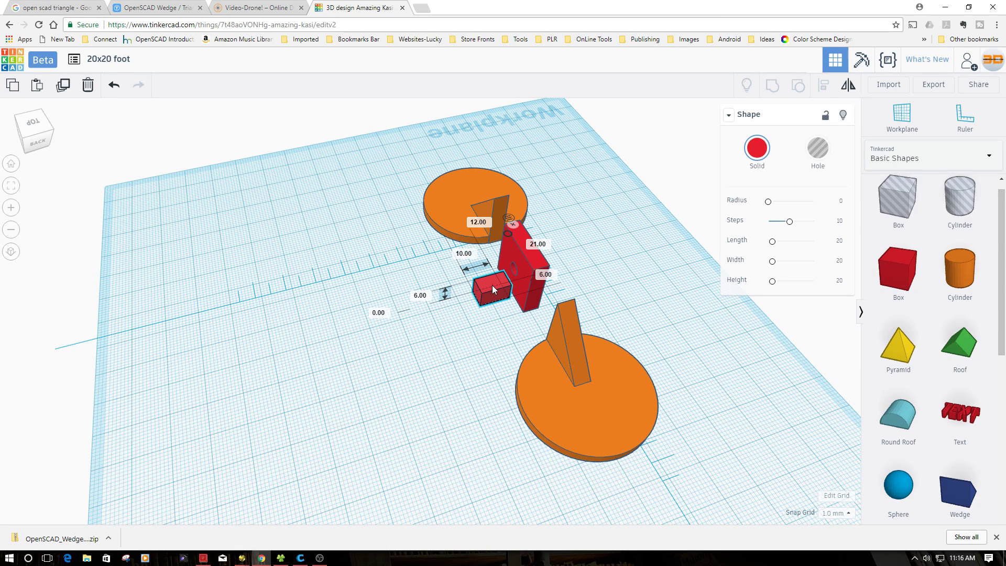
{"action": "left_click_drag", "start_coordinate": [496, 286], "coordinate": [501, 279]}
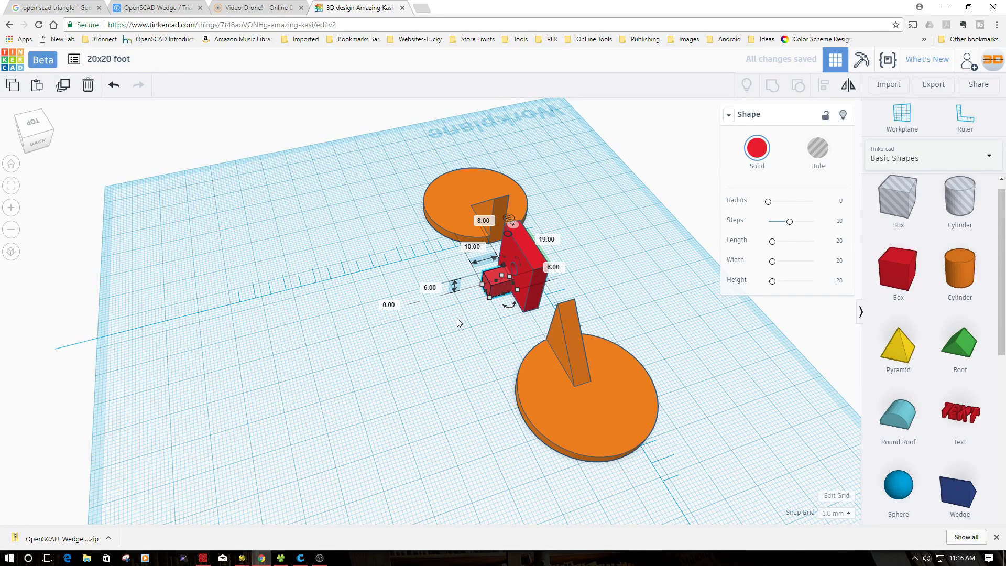
{"action": "left_click", "coordinate": [624, 267]}
Align the short bar and the red plate on their centres across the plate's width.
{"action": "right_click_drag", "start_coordinate": [581, 281], "coordinate": [533, 300]}
{"action": "left_click_drag", "start_coordinate": [495, 281], "coordinate": [552, 349]}
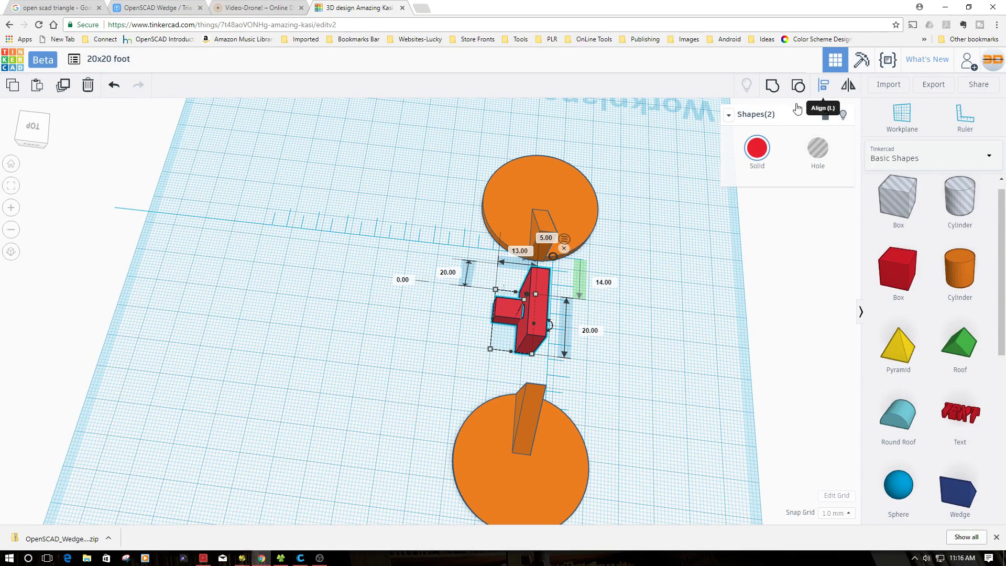
{"action": "left_click", "coordinate": [823, 85]}
{"action": "left_click", "coordinate": [480, 317]}
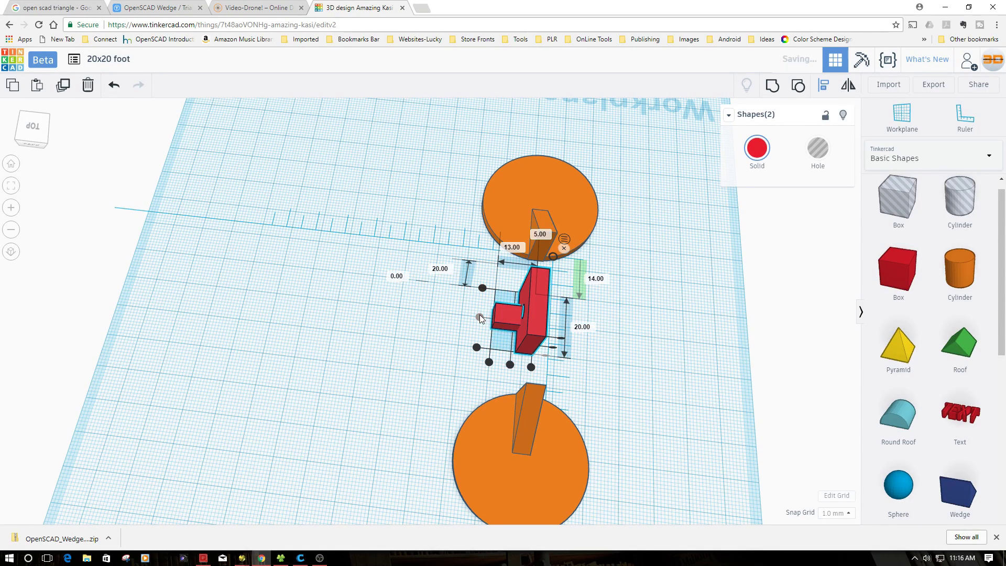
{"action": "left_click", "coordinate": [660, 350]}
Group the short bar with the red plate.
{"action": "right_click_drag", "start_coordinate": [659, 350], "coordinate": [482, 277]}
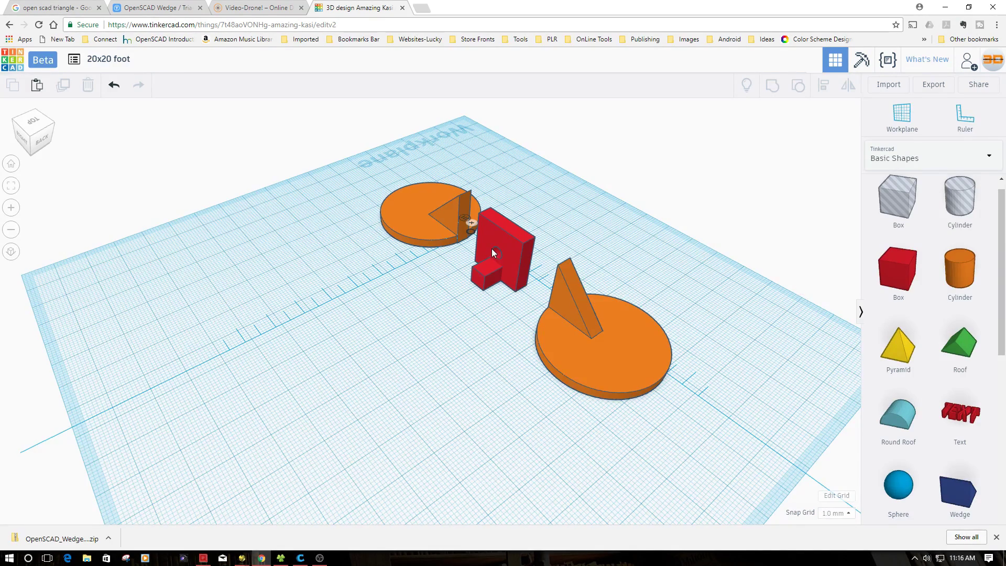
{"action": "right_click_drag", "start_coordinate": [501, 312], "coordinate": [500, 320]}
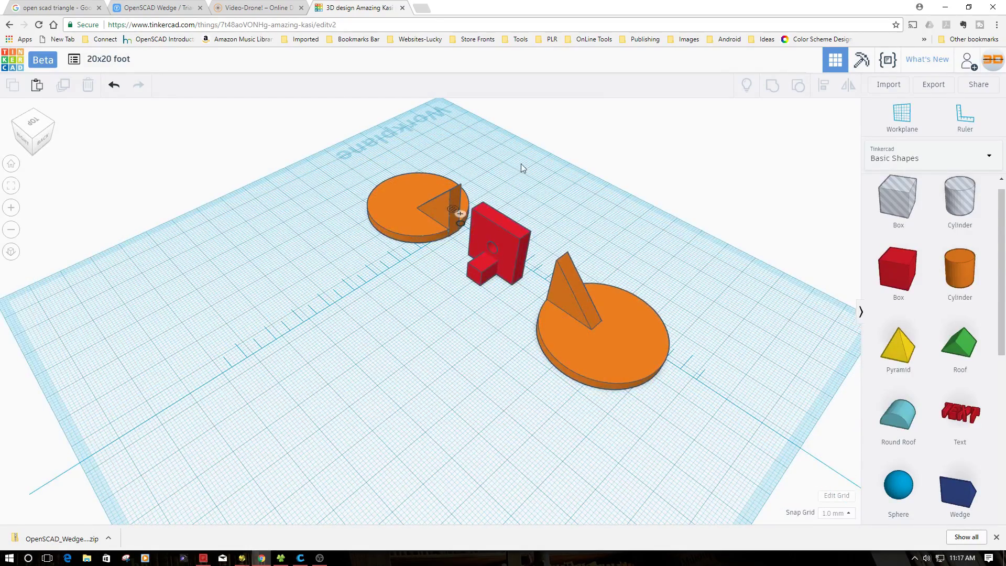
{"action": "left_click_drag", "start_coordinate": [535, 188], "coordinate": [485, 263]}
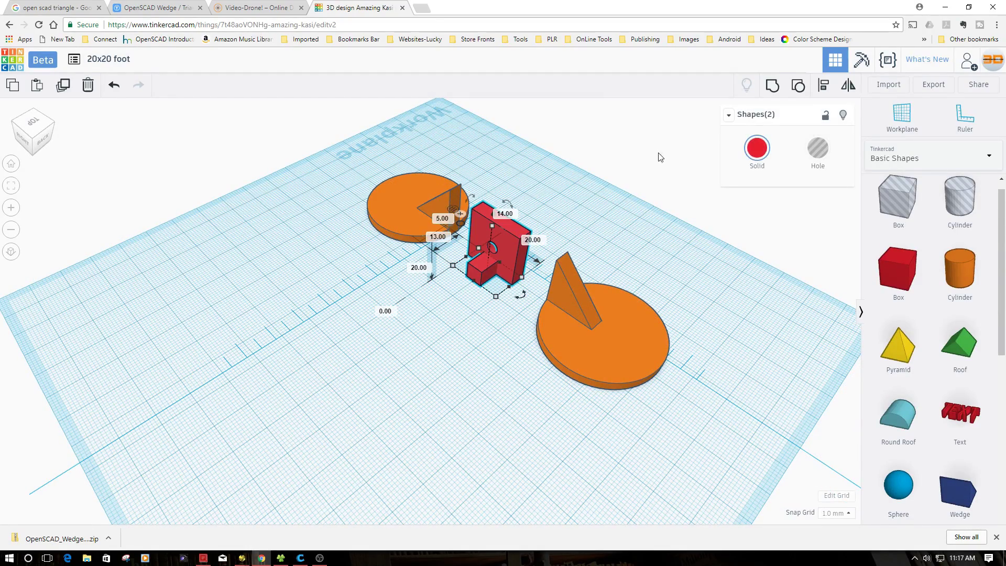
{"action": "left_click", "coordinate": [774, 86]}
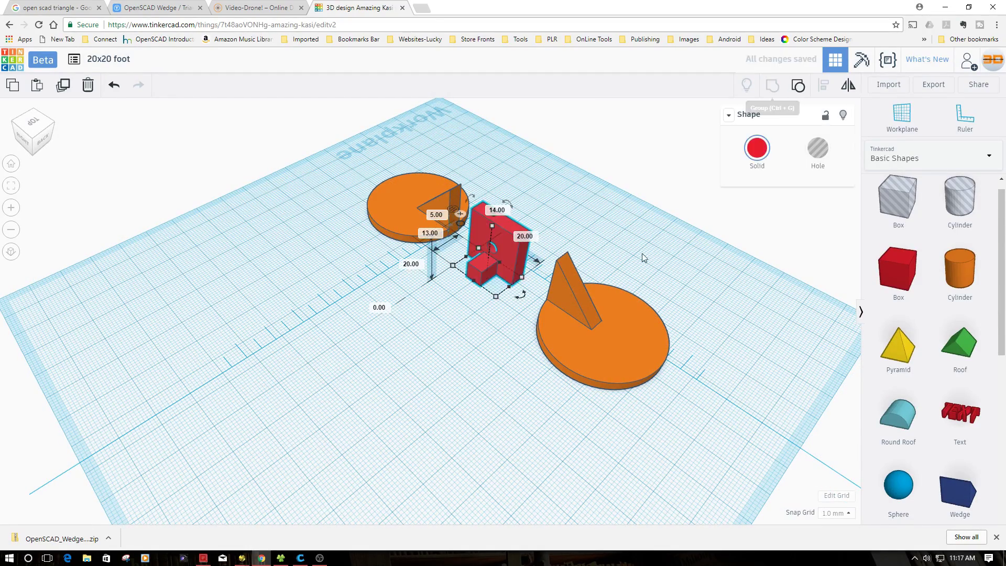
{"action": "left_click", "coordinate": [485, 373]}
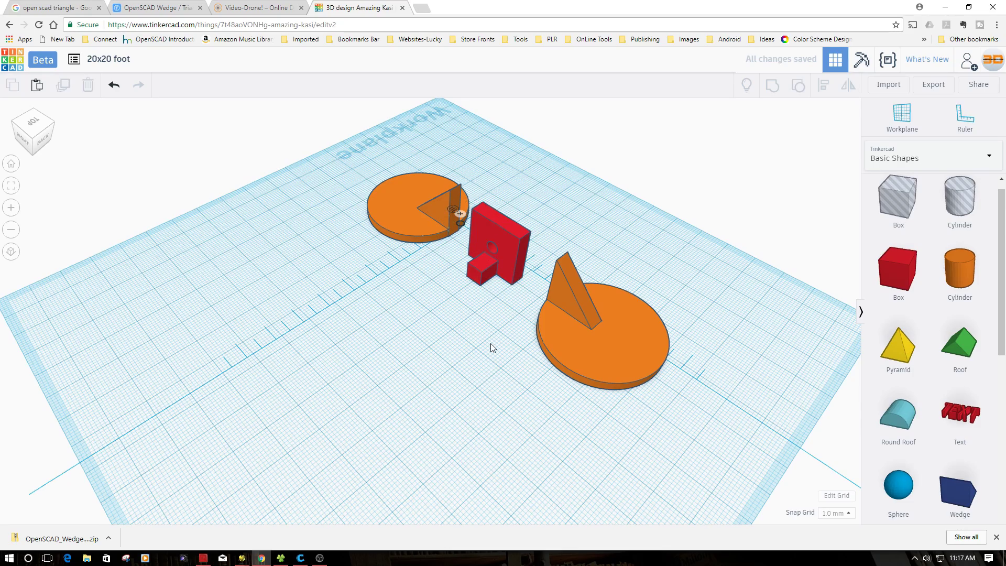
Bring the orange discs' wedges up to the red plate and centre-align the discs and plate across the plate's thickness.
{"action": "right_click_drag", "start_coordinate": [488, 352], "coordinate": [314, 374]}
{"action": "left_click_drag", "start_coordinate": [548, 394], "coordinate": [542, 352]}
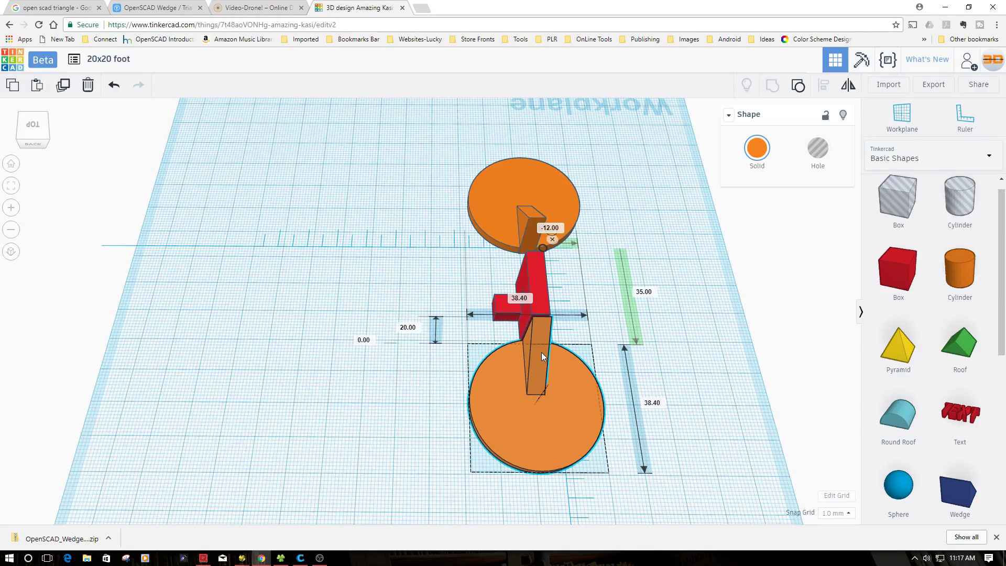
{"action": "left_click_drag", "start_coordinate": [214, 300], "coordinate": [742, 516]}
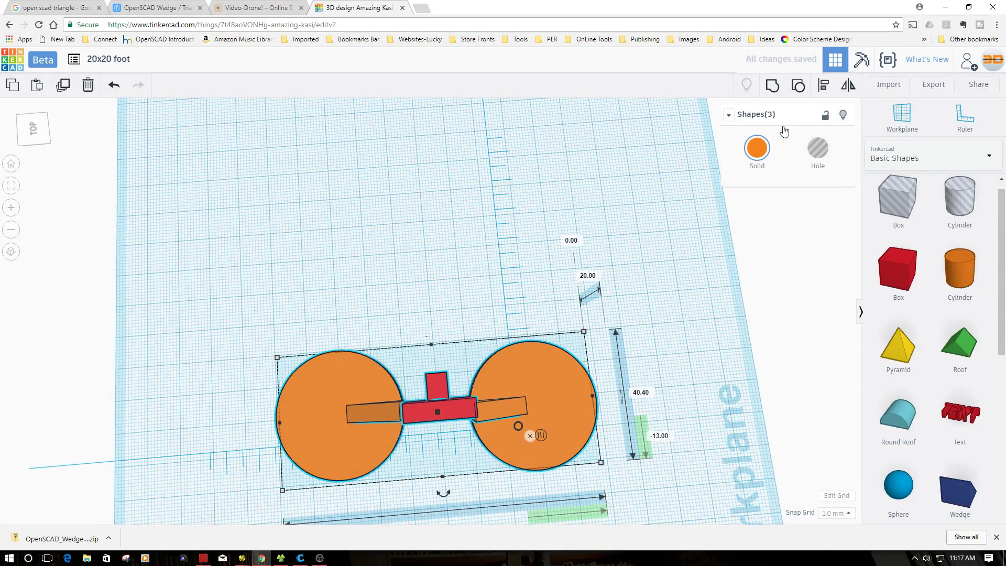
{"action": "left_click", "coordinate": [823, 85]}
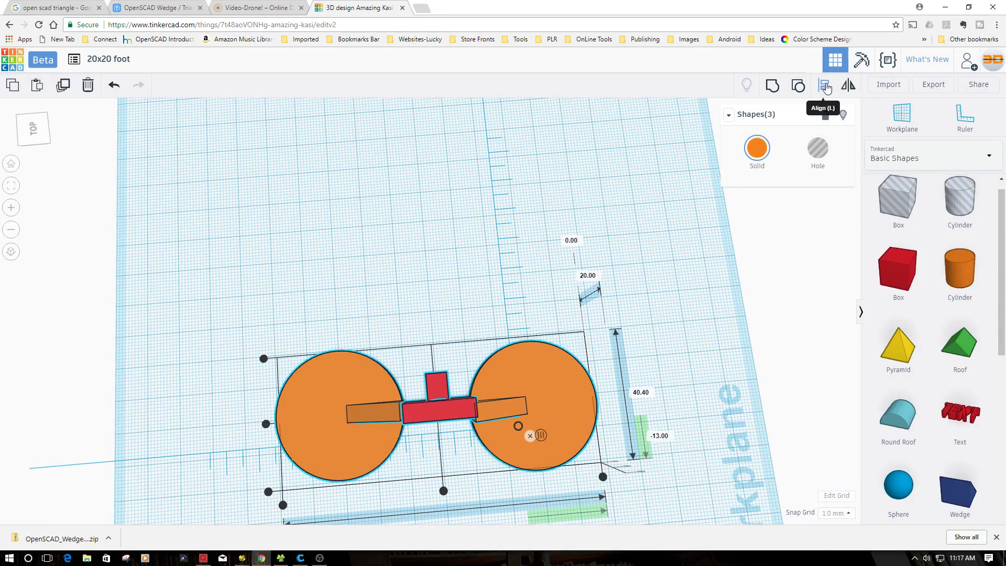
{"action": "left_click", "coordinate": [265, 423]}
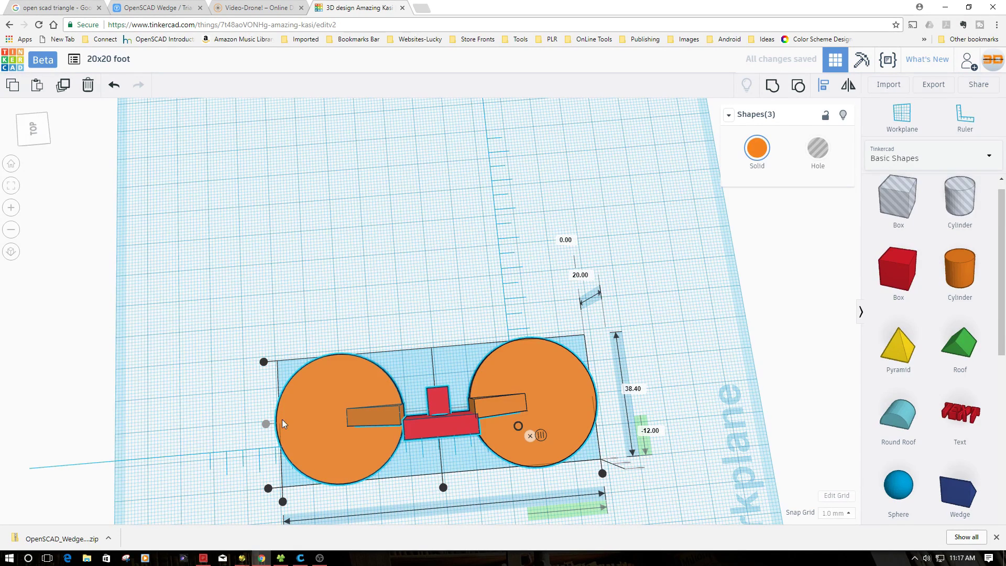
Try grouping both discs with the red plate and bar, and undo the grouping.
{"action": "left_click", "coordinate": [431, 404]}
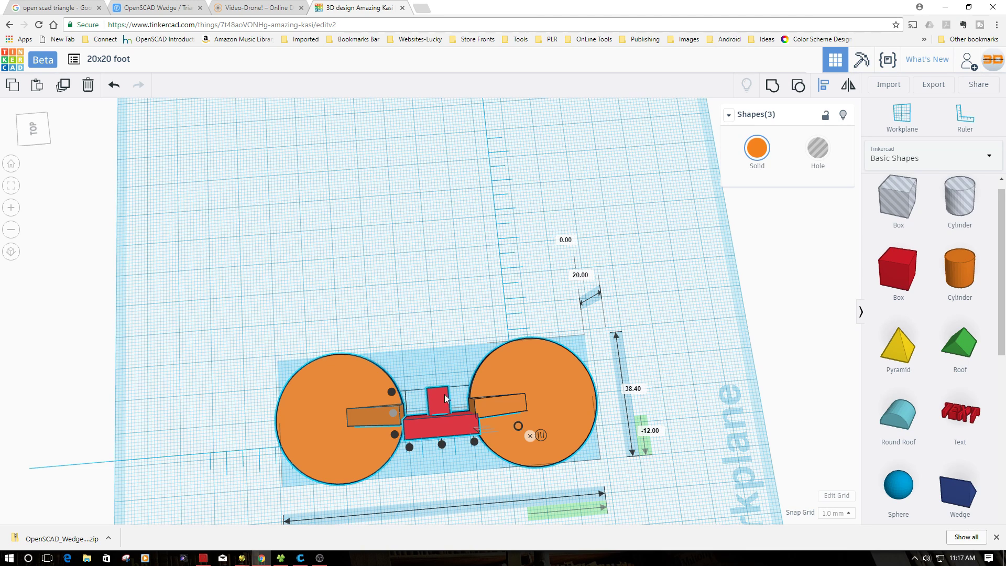
{"action": "left_click", "coordinate": [768, 85]}
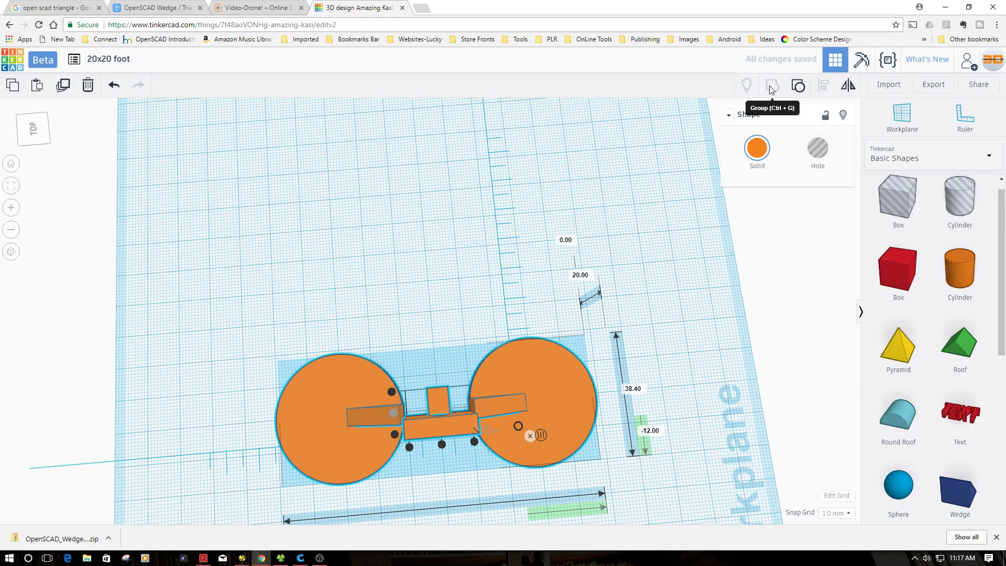
{"action": "key", "text": "ctrl+z"}
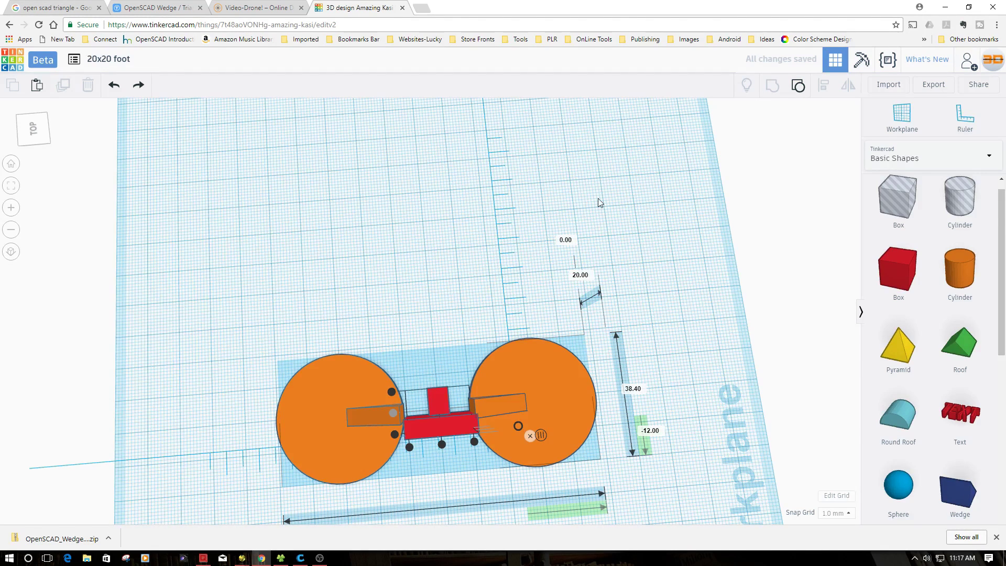
{"action": "left_click", "coordinate": [436, 395]}
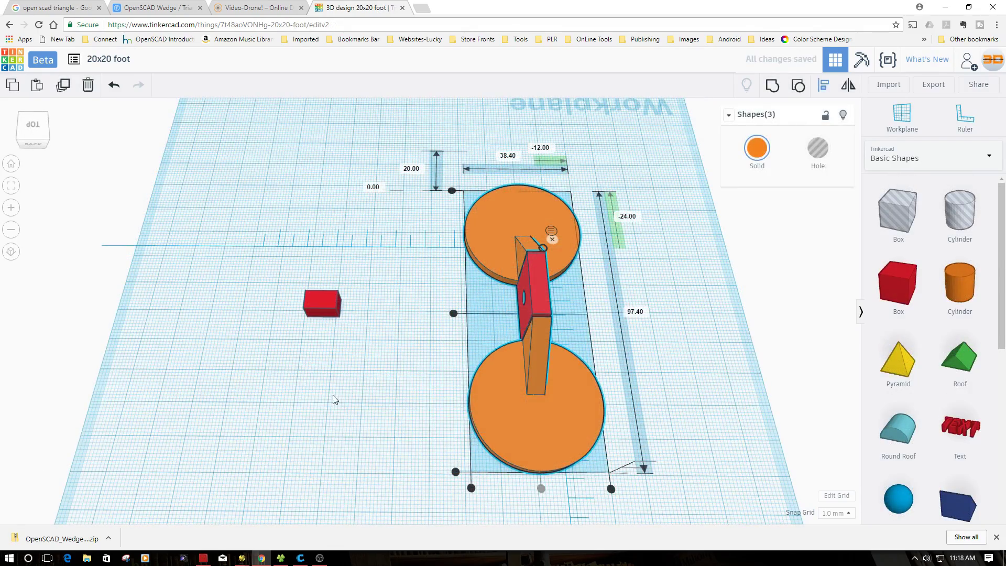
Set the snap grid to 0.1 mm.
{"action": "left_click", "coordinate": [331, 400]}
{"action": "right_click_drag", "start_coordinate": [332, 399], "coordinate": [620, 348]}
{"action": "scroll", "coordinate": [560, 341], "scroll_direction": "up", "scroll_amount": 10}
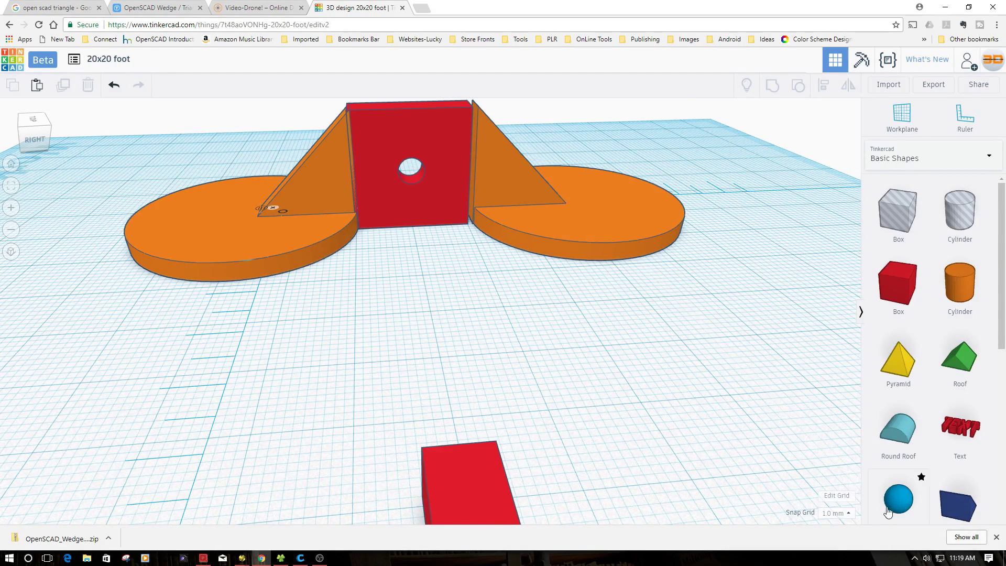
{"action": "left_click", "coordinate": [849, 513]}
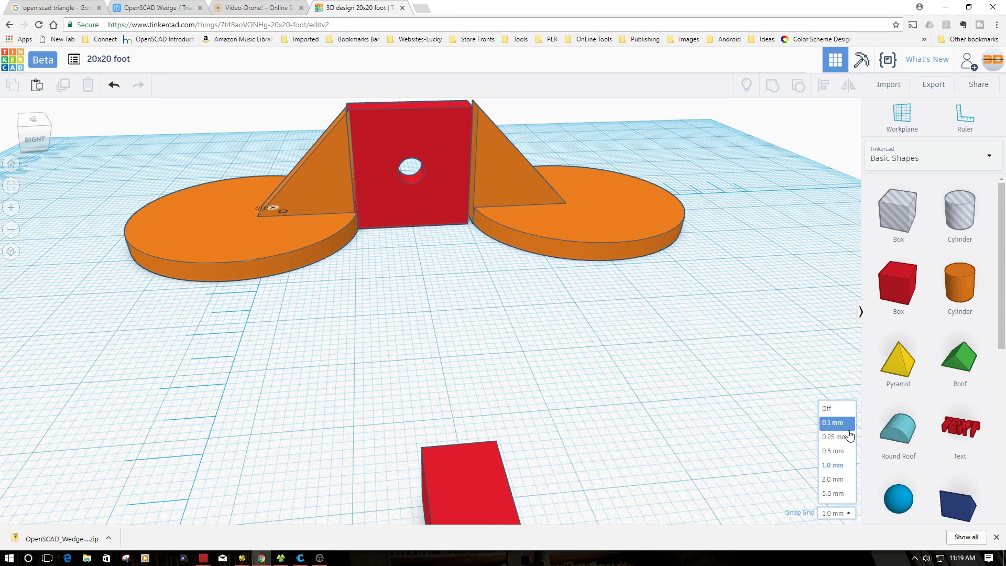
Nudge the disc farther from the ruler origin 1 mm toward the red plate so its wedge meets the plate's side.
{"action": "left_click", "coordinate": [579, 243]}
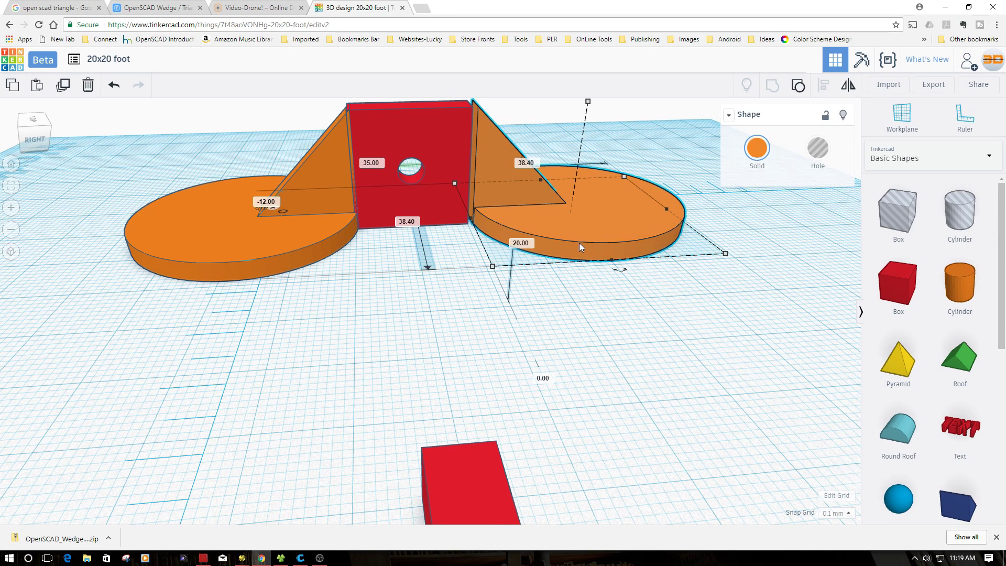
{"action": "key", "text": "Left"}
{"action": "key", "text": "Left"}
{"action": "key", "text": "Left"}
{"action": "key", "text": "Left"}
{"action": "key", "text": "Left"}
{"action": "key", "text": "Left"}
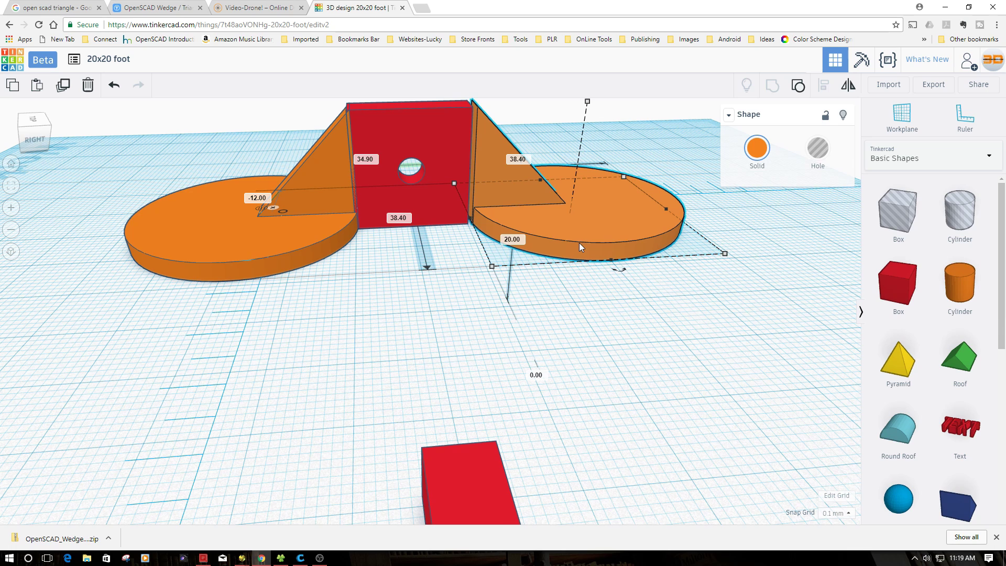
{"action": "key", "text": "Left"}
{"action": "key", "text": "Left"}
{"action": "key", "text": "Left"}
{"action": "key", "text": "Left"}
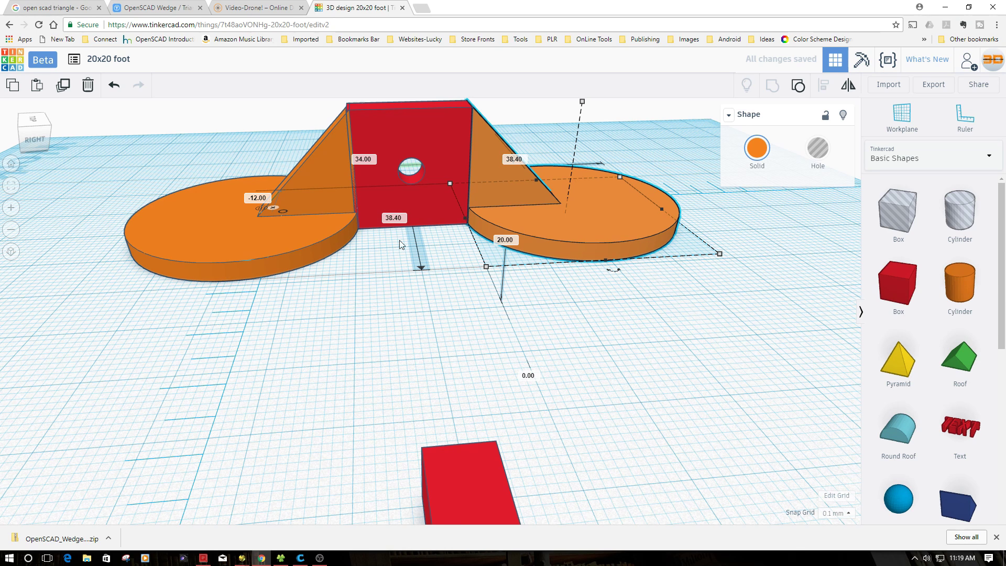
Nudge the disc at the ruler origin 0.3 mm away from the red plate so its wedge sits flush with the plate's side.
{"action": "left_click", "coordinate": [321, 246]}
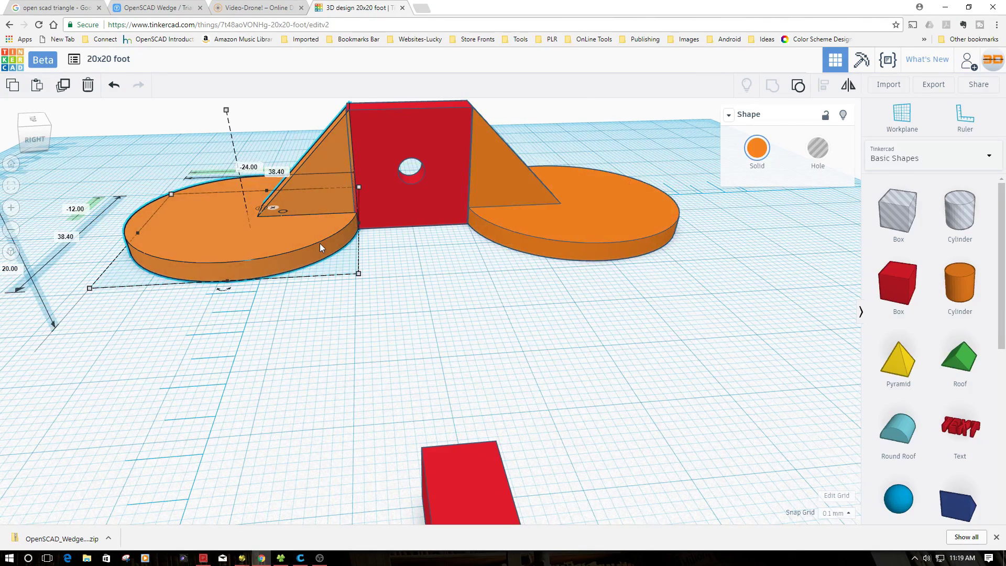
{"action": "key", "text": "Left"}
{"action": "key", "text": "Left"}
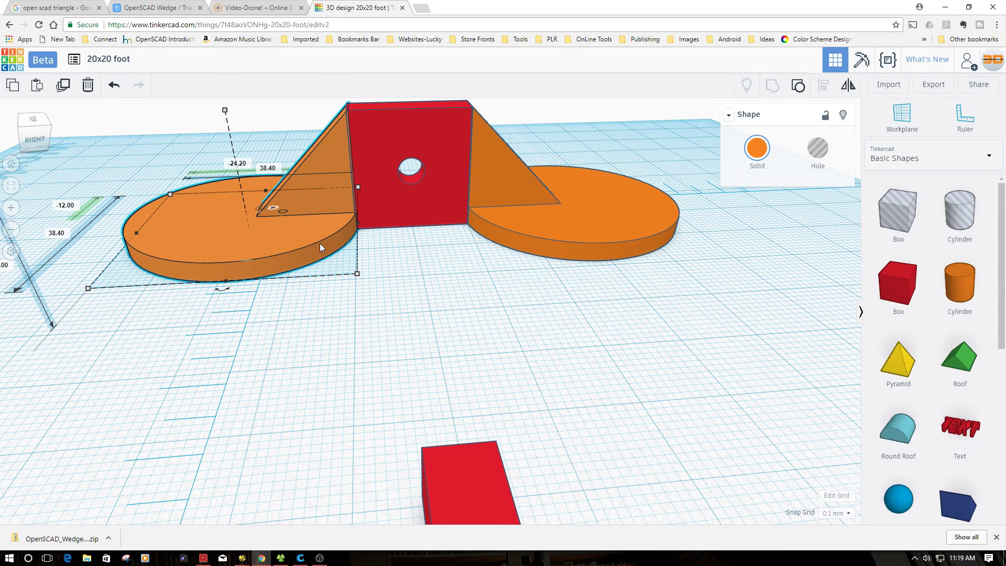
{"action": "key", "text": "Left"}
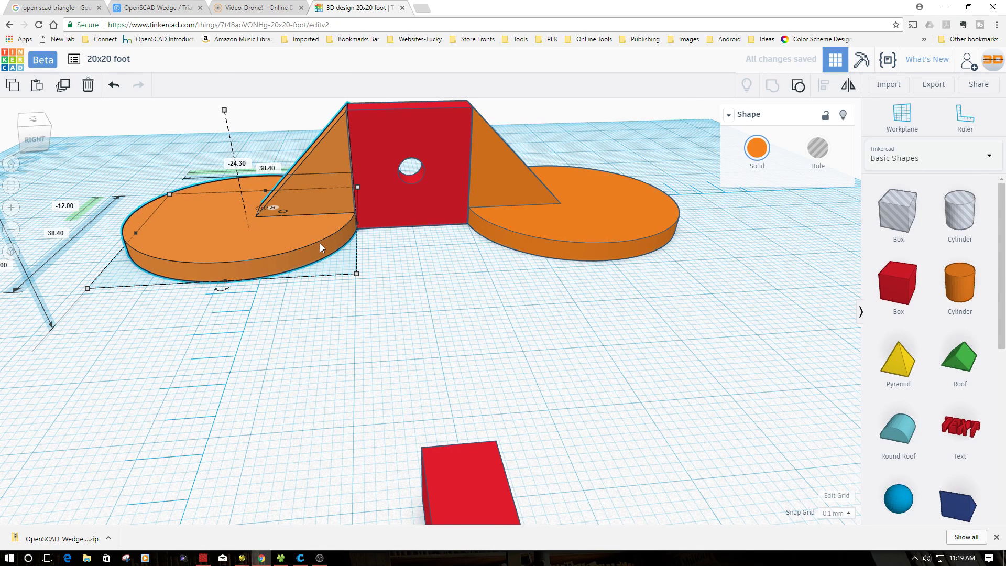
{"action": "left_click", "coordinate": [359, 265]}
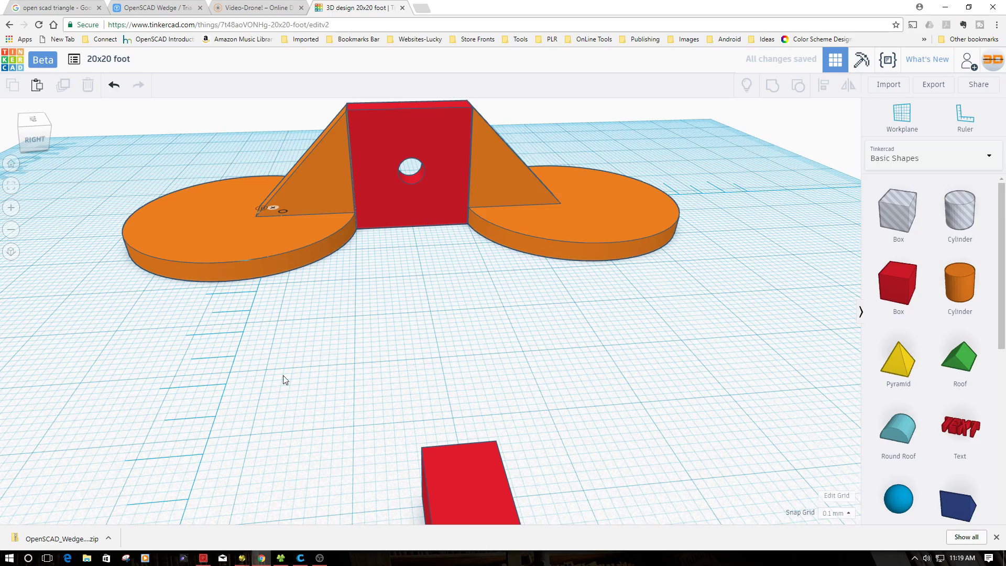
Examine both joints between the wedges and the red plate from the recessed side, and select one of the discs.
{"action": "right_click_drag", "start_coordinate": [353, 385], "coordinate": [739, 364]}
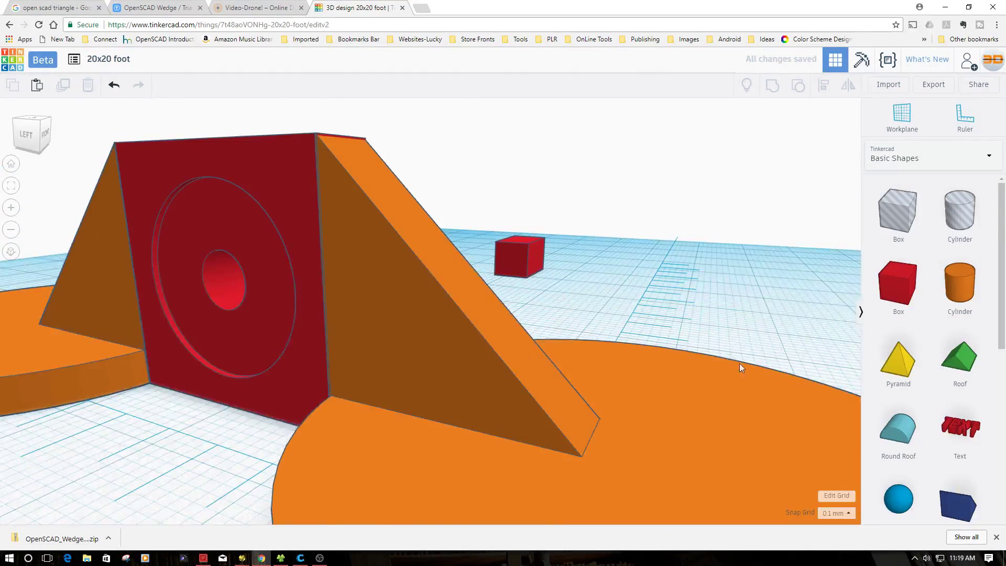
{"action": "scroll", "coordinate": [774, 370], "scroll_direction": "up", "scroll_amount": 3}
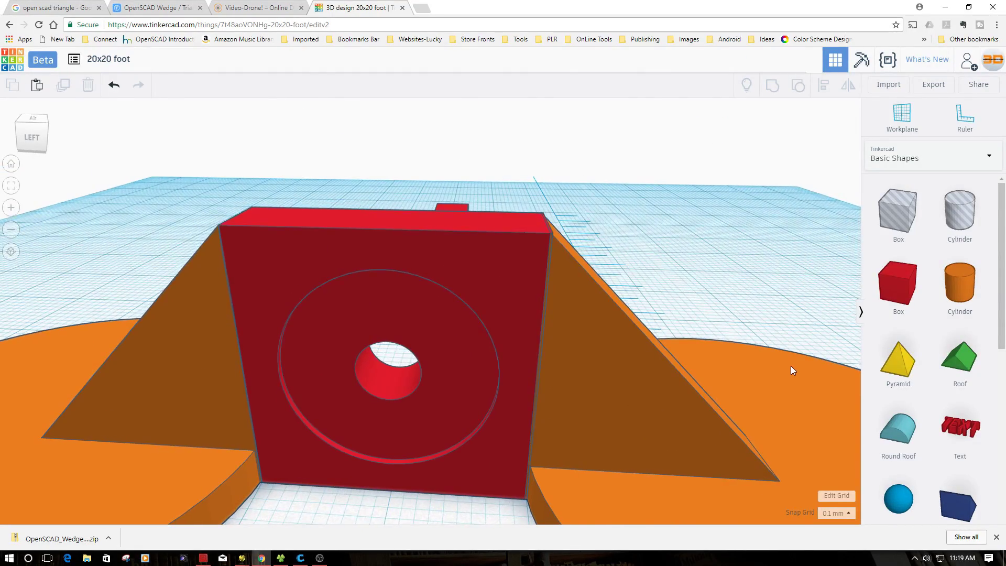
{"action": "scroll", "coordinate": [790, 366], "scroll_direction": "up", "scroll_amount": 2}
{"action": "scroll", "coordinate": [807, 366], "scroll_direction": "down", "scroll_amount": 2}
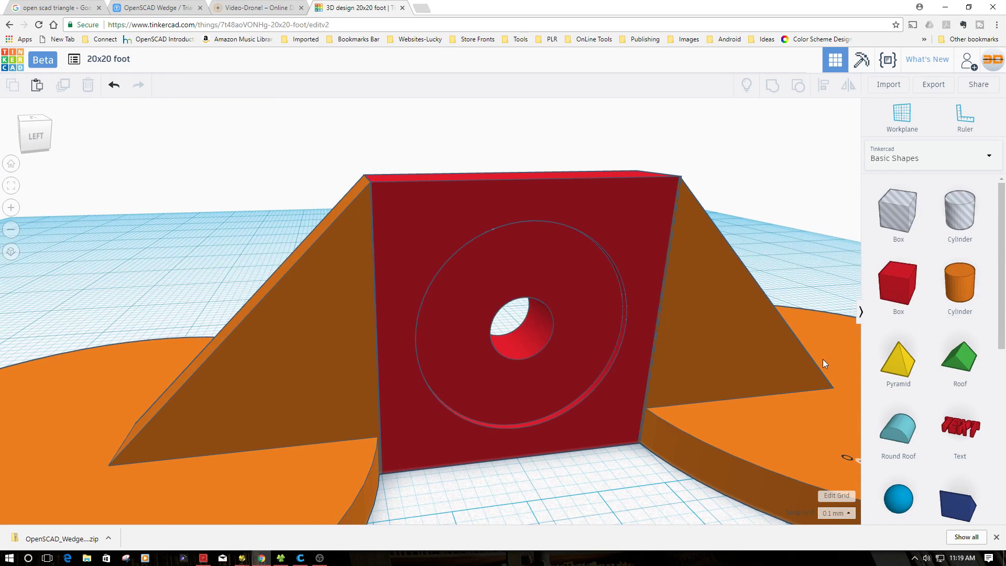
{"action": "scroll", "coordinate": [823, 359], "scroll_direction": "up", "scroll_amount": 3}
{"action": "right_click_drag", "start_coordinate": [816, 356], "coordinate": [809, 356]}
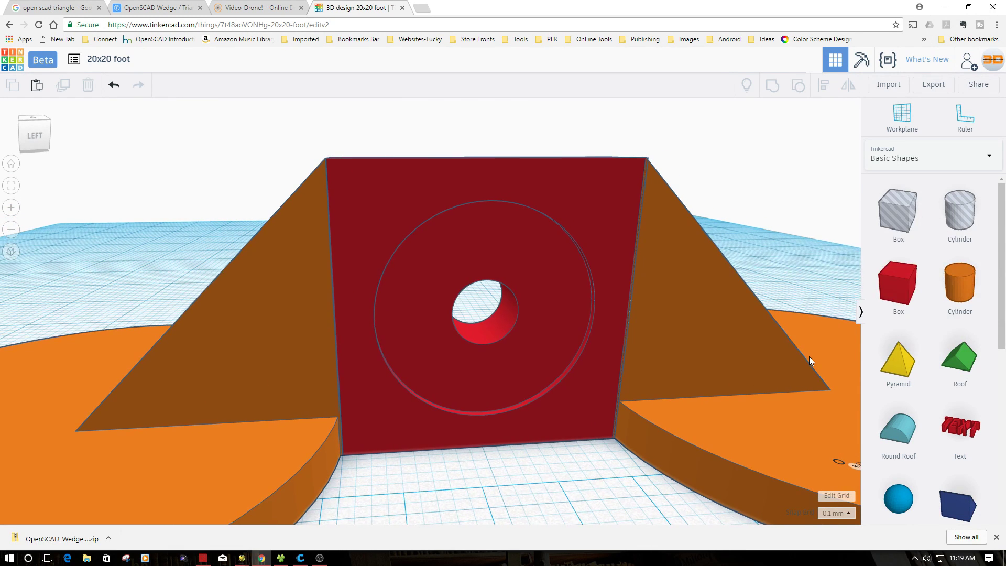
{"action": "left_click", "coordinate": [325, 459]}
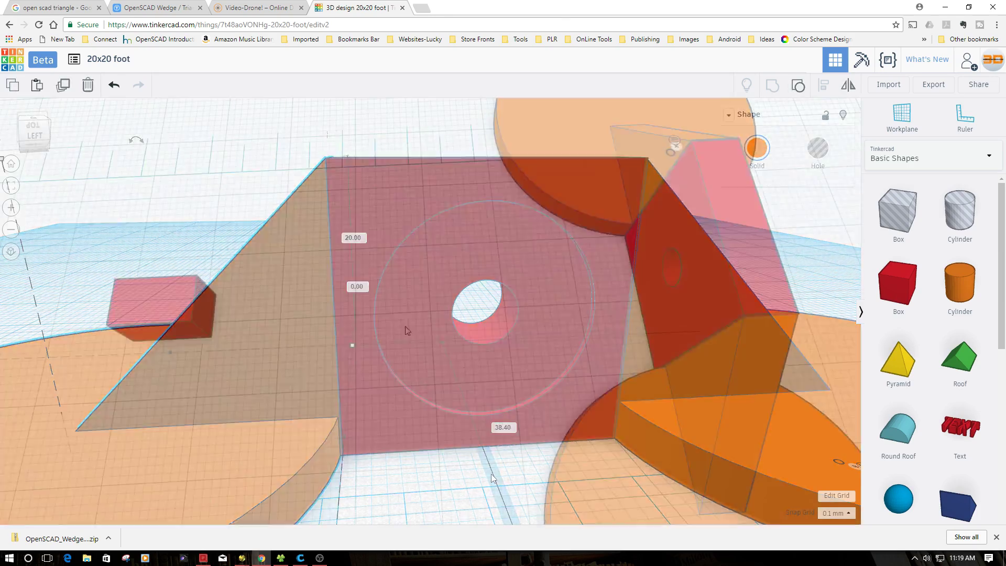
Ungroup the red screw plate between the two wedges into its box and hole cylinders.
{"action": "scroll", "coordinate": [406, 327], "scroll_direction": "down", "scroll_amount": 5}
{"action": "right_click_drag", "start_coordinate": [400, 327], "coordinate": [390, 320]}
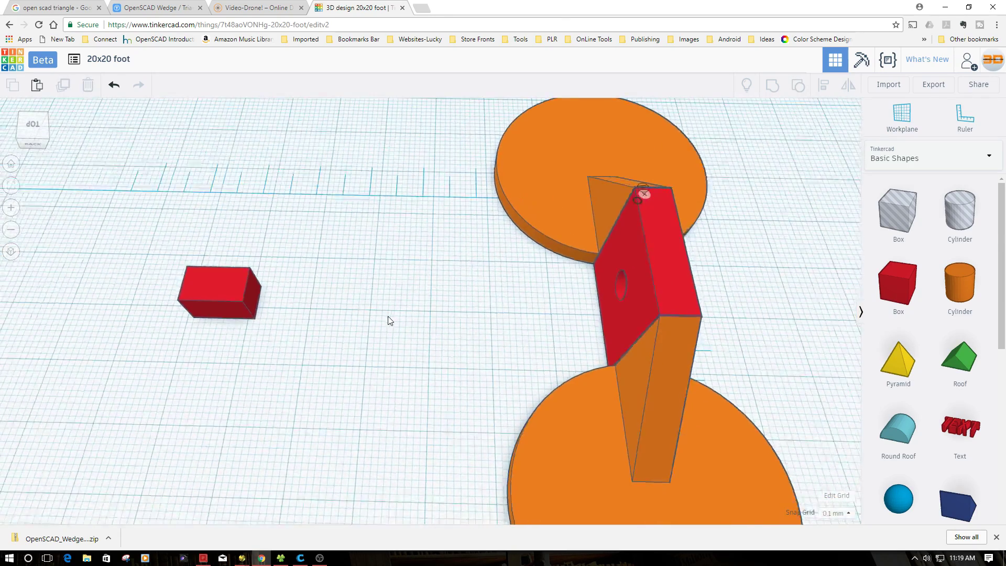
{"action": "scroll", "coordinate": [390, 321], "scroll_direction": "down", "scroll_amount": 2}
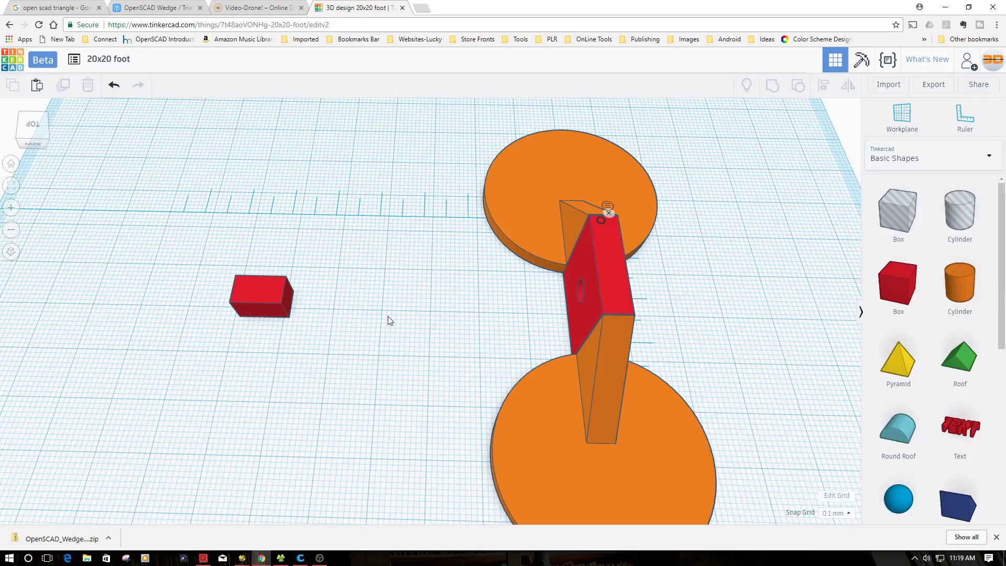
{"action": "right_click_drag", "start_coordinate": [697, 332], "coordinate": [511, 314]}
{"action": "scroll", "coordinate": [511, 314], "scroll_direction": "up", "scroll_amount": 3}
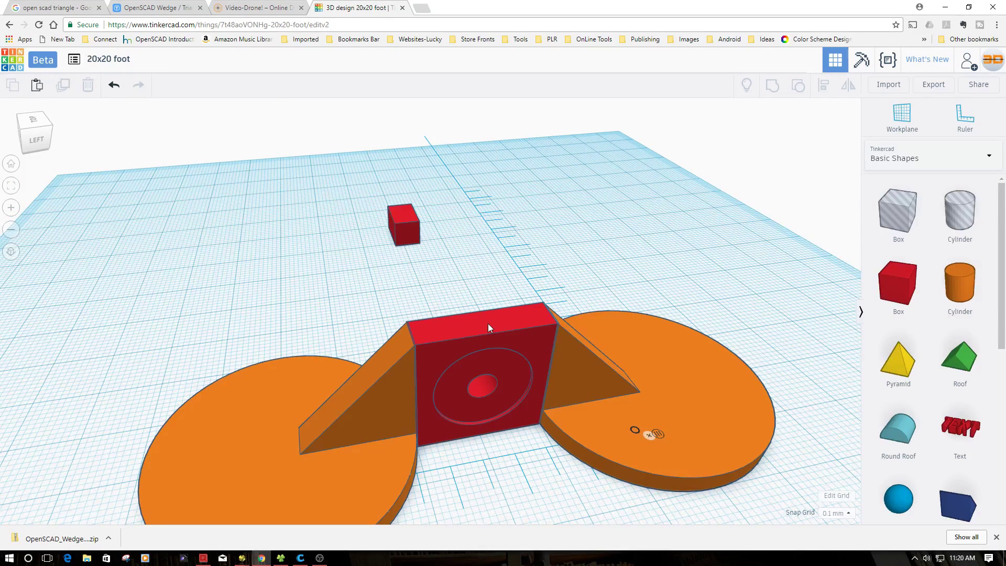
{"action": "left_click", "coordinate": [488, 325]}
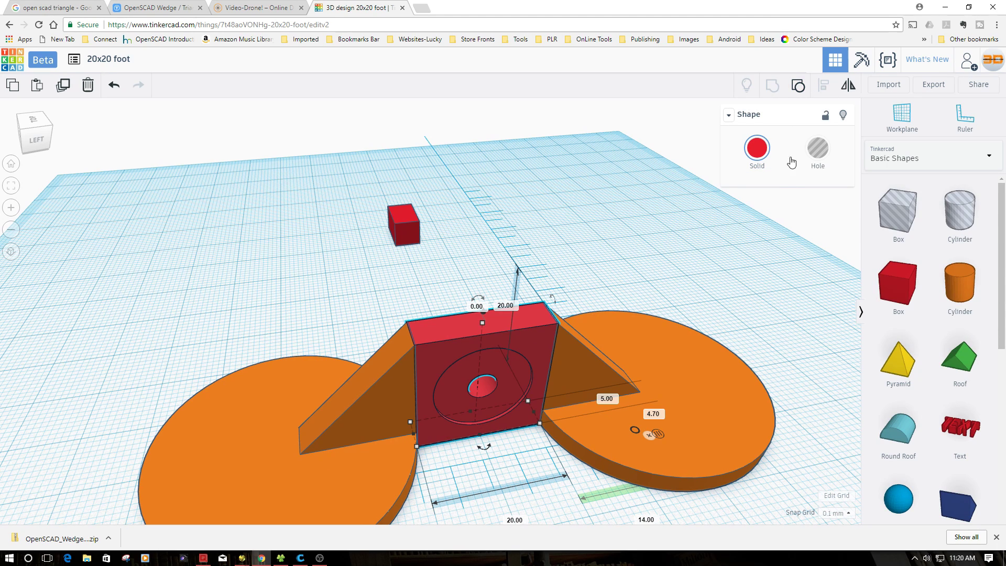
{"action": "left_click", "coordinate": [799, 85]}
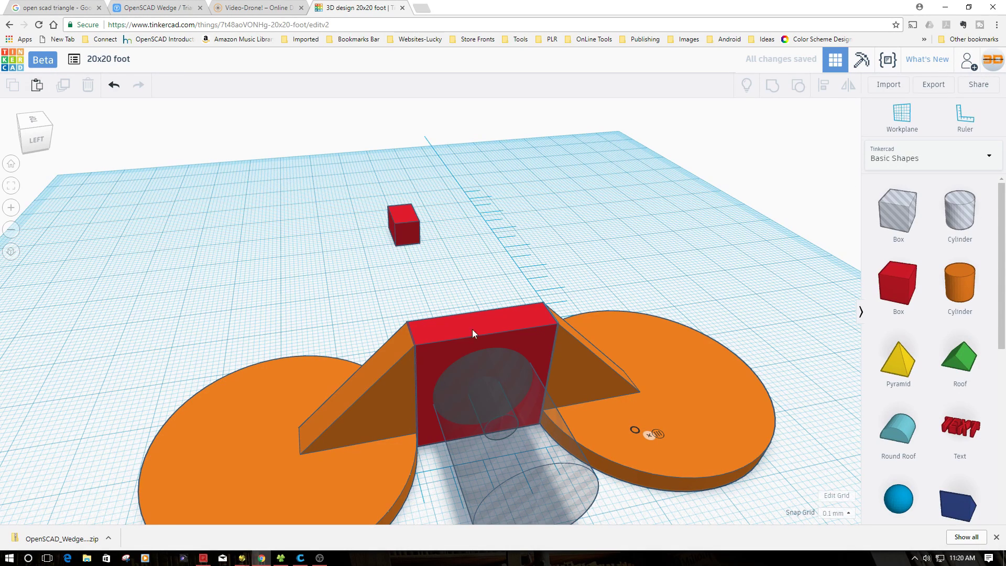
Move both wedge-braced discs outward, clear of the red plate's sides.
{"action": "left_click", "coordinate": [676, 389]}
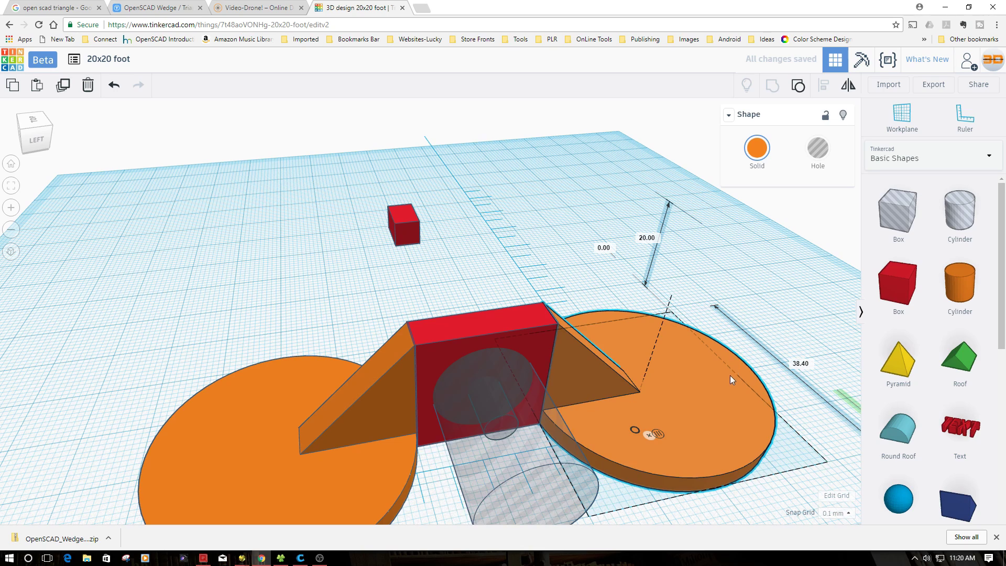
{"action": "left_click_drag", "start_coordinate": [730, 375], "coordinate": [778, 364]}
{"action": "left_click_drag", "start_coordinate": [243, 417], "coordinate": [217, 420]}
Widen the red plate's box to 22 mm along the direction between the two discs.
{"action": "left_click", "coordinate": [473, 332]}
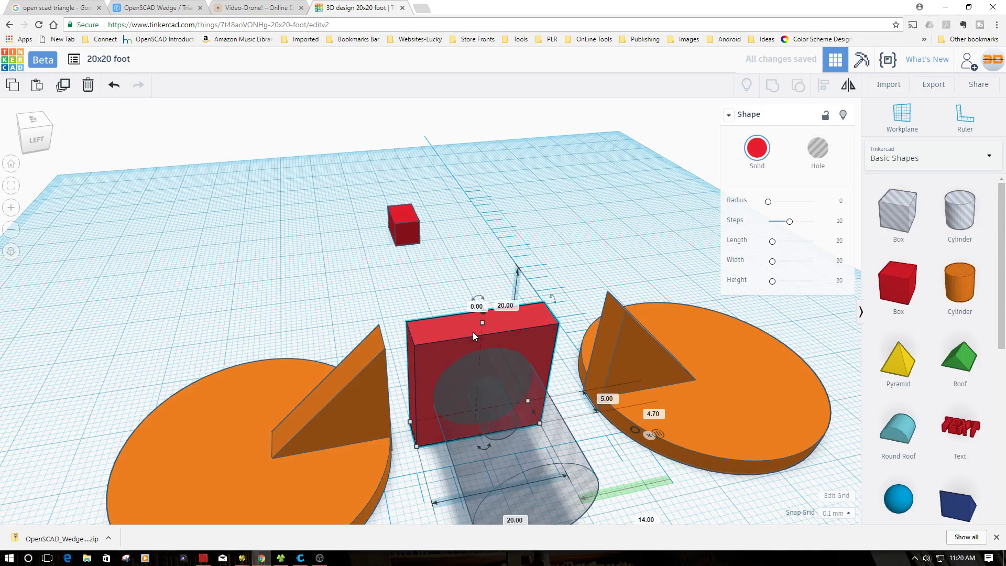
{"action": "scroll", "coordinate": [555, 448], "scroll_direction": "down", "scroll_amount": 1}
{"action": "scroll", "coordinate": [555, 448], "scroll_direction": "down", "scroll_amount": 2}
{"action": "left_click", "coordinate": [487, 466]}
{"action": "type", "text": "22"}
{"action": "key", "text": "Return"}
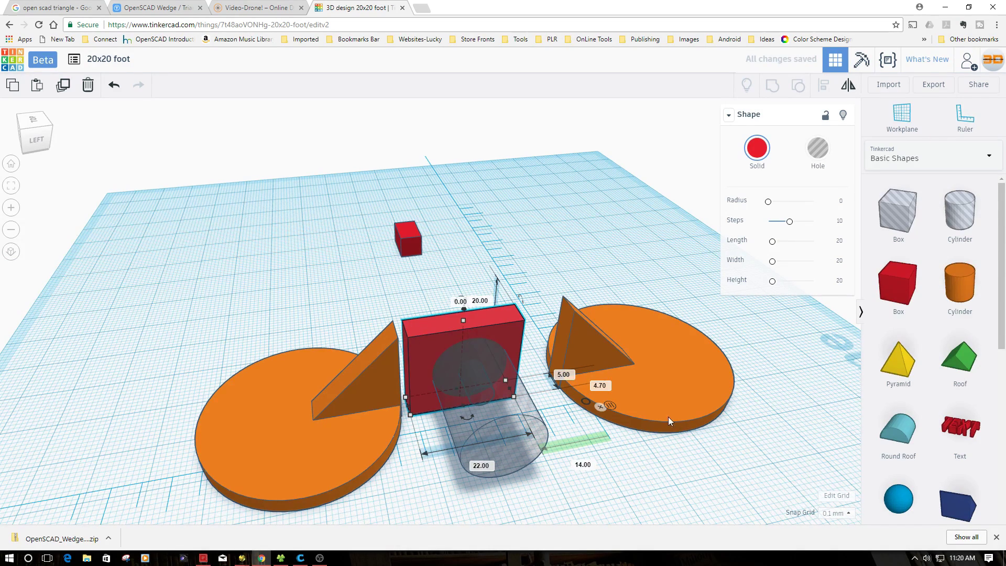
Select the red box with both hole cylinders and align them to a common centre across the plate's width.
{"action": "left_click", "coordinate": [410, 288]}
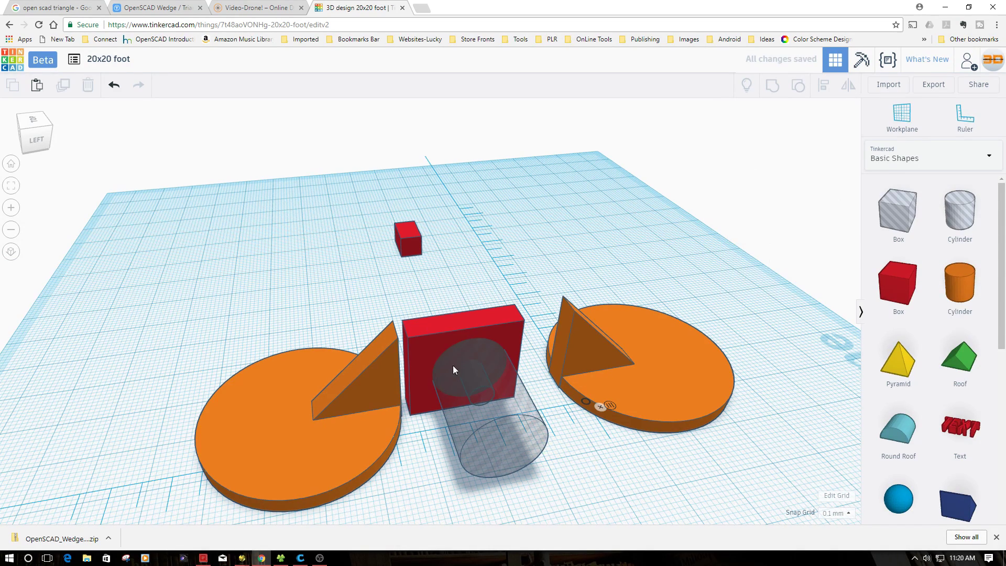
{"action": "left_click_drag", "start_coordinate": [452, 370], "coordinate": [510, 407]}
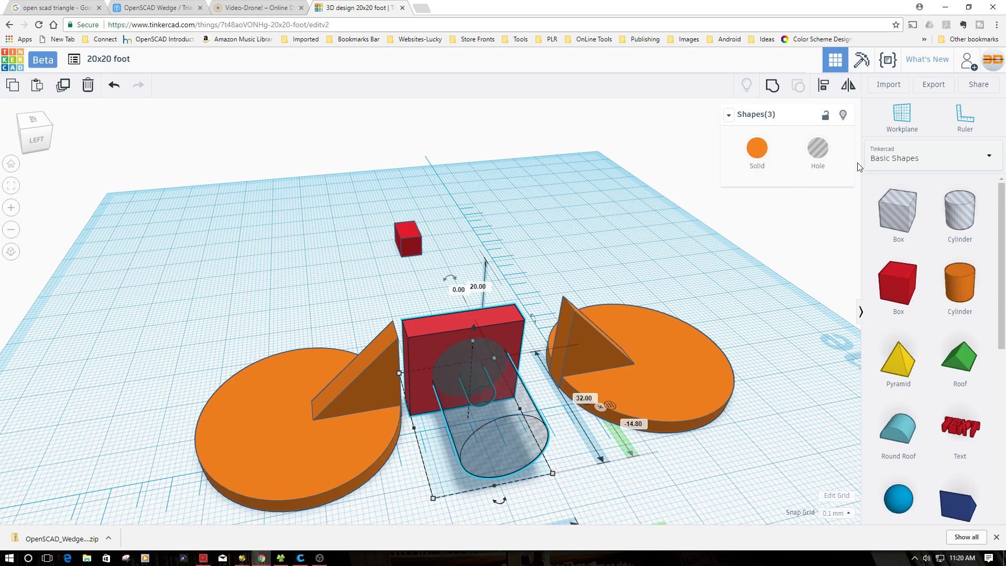
{"action": "left_click", "coordinate": [823, 85]}
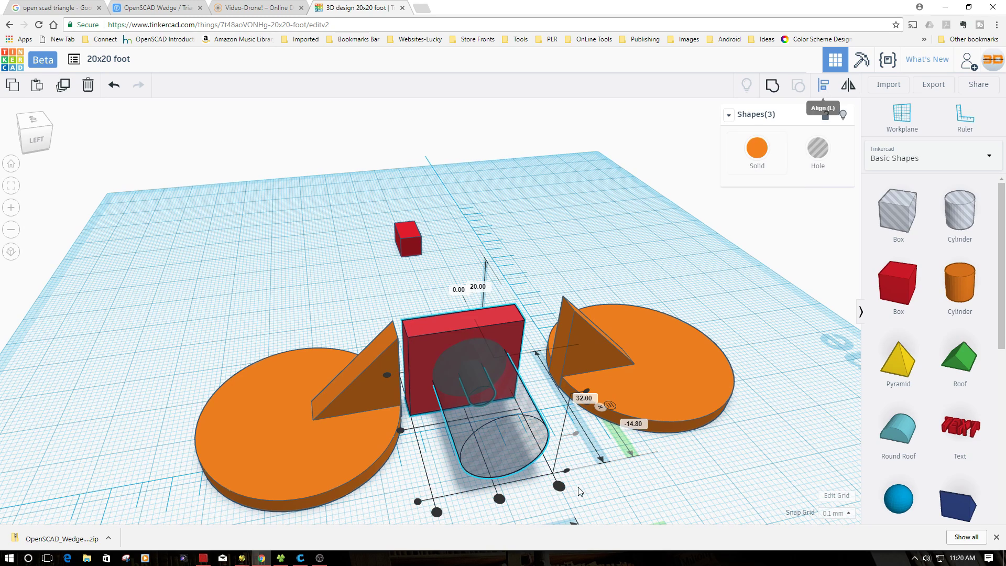
{"action": "left_click", "coordinate": [499, 498]}
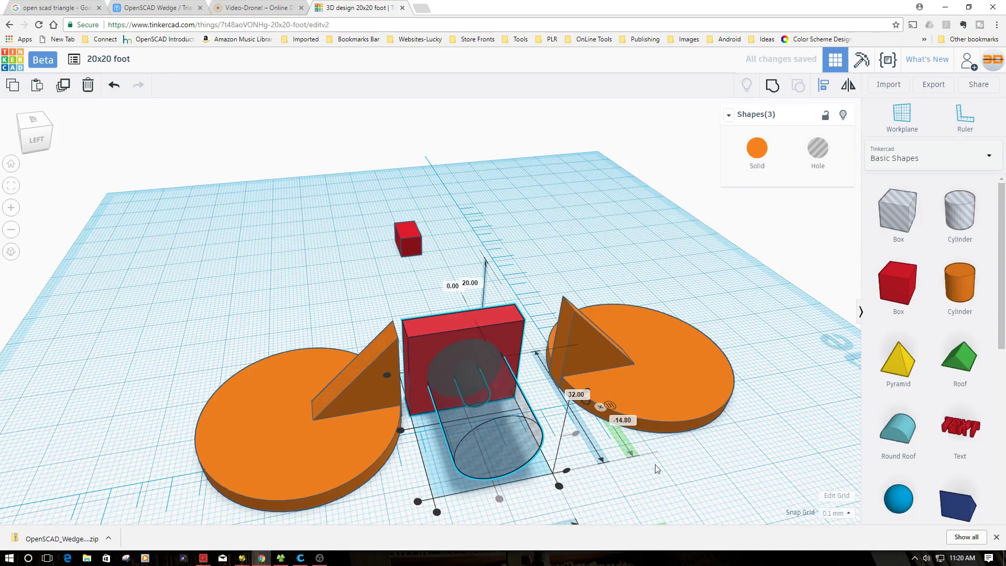